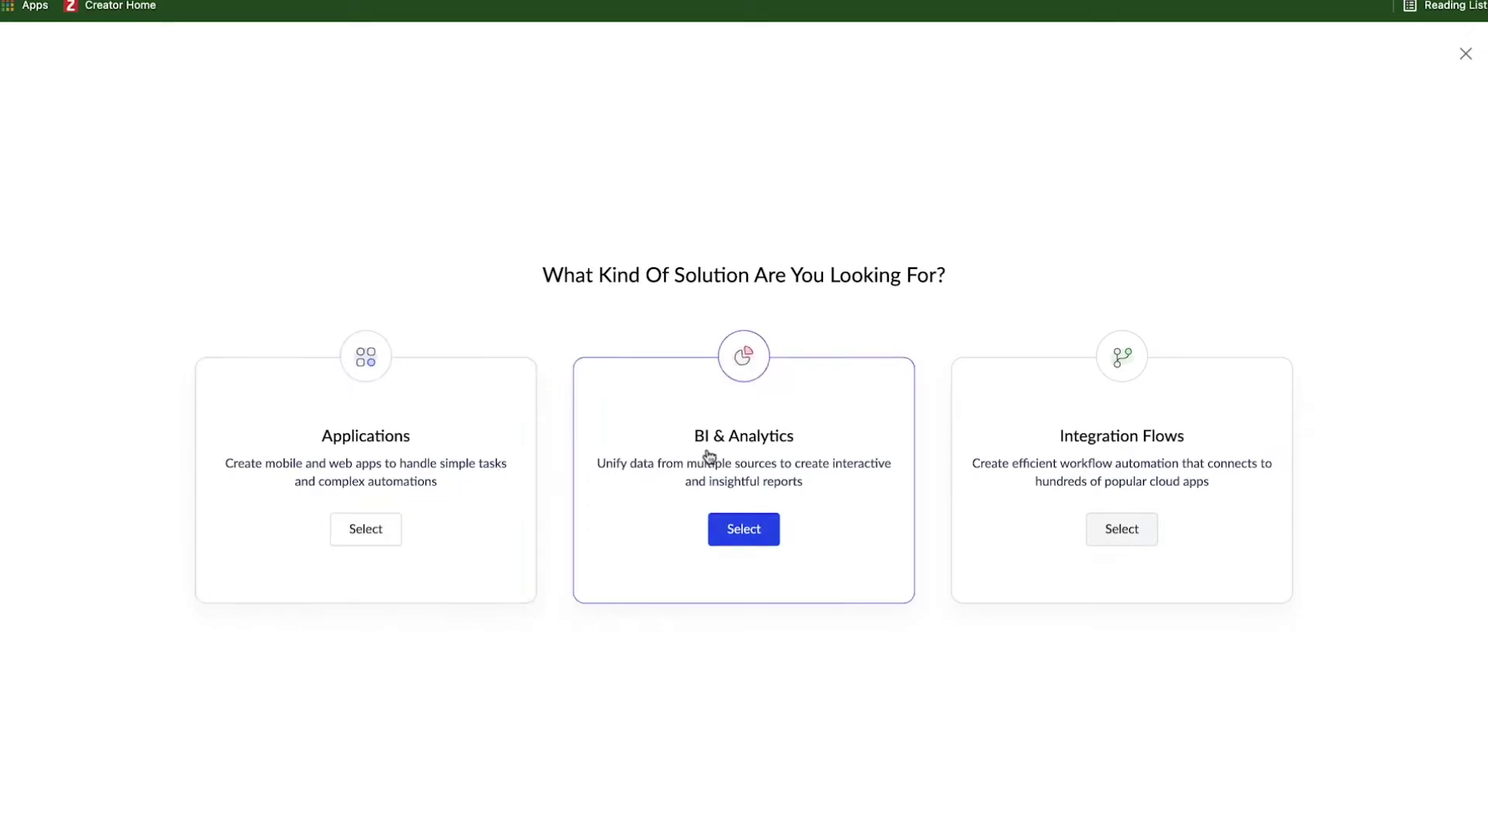
# Choose Applications as the solution type and look through the gallery of pre-built applications.
pyautogui.click(378, 542)
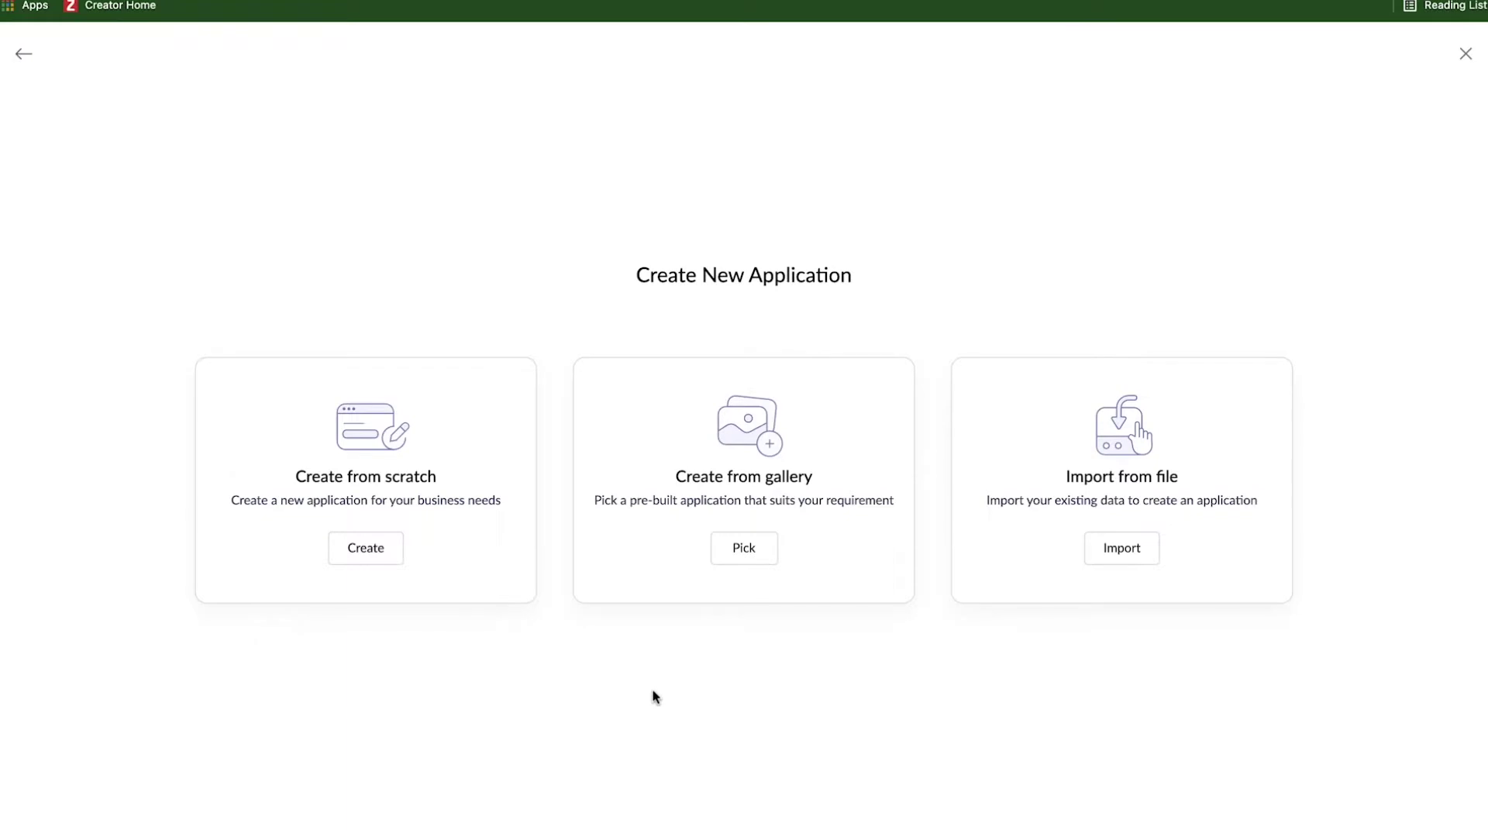
pyautogui.click(741, 548)
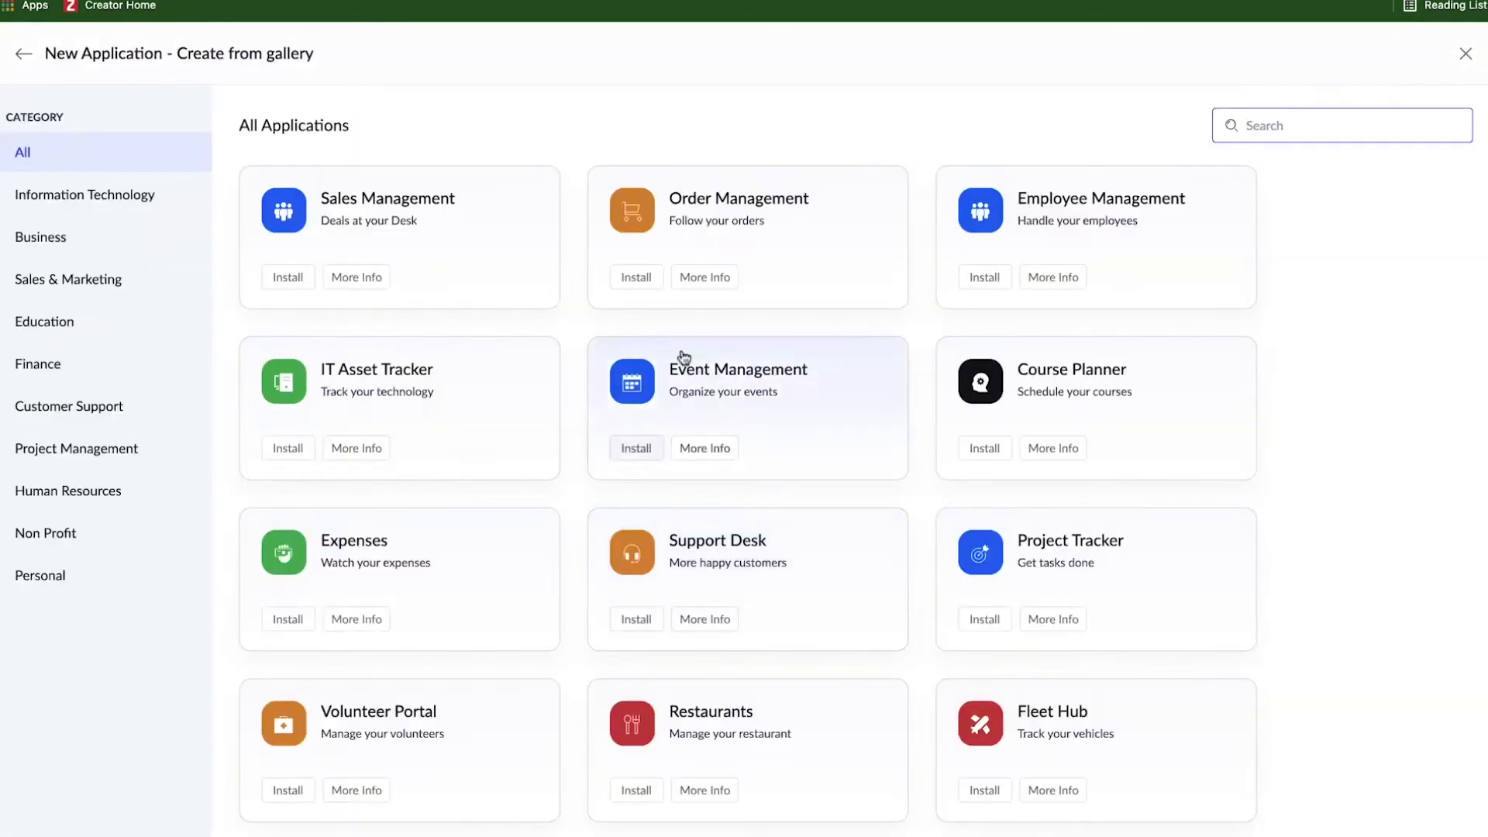
pyautogui.scroll(-10, 810, 562)
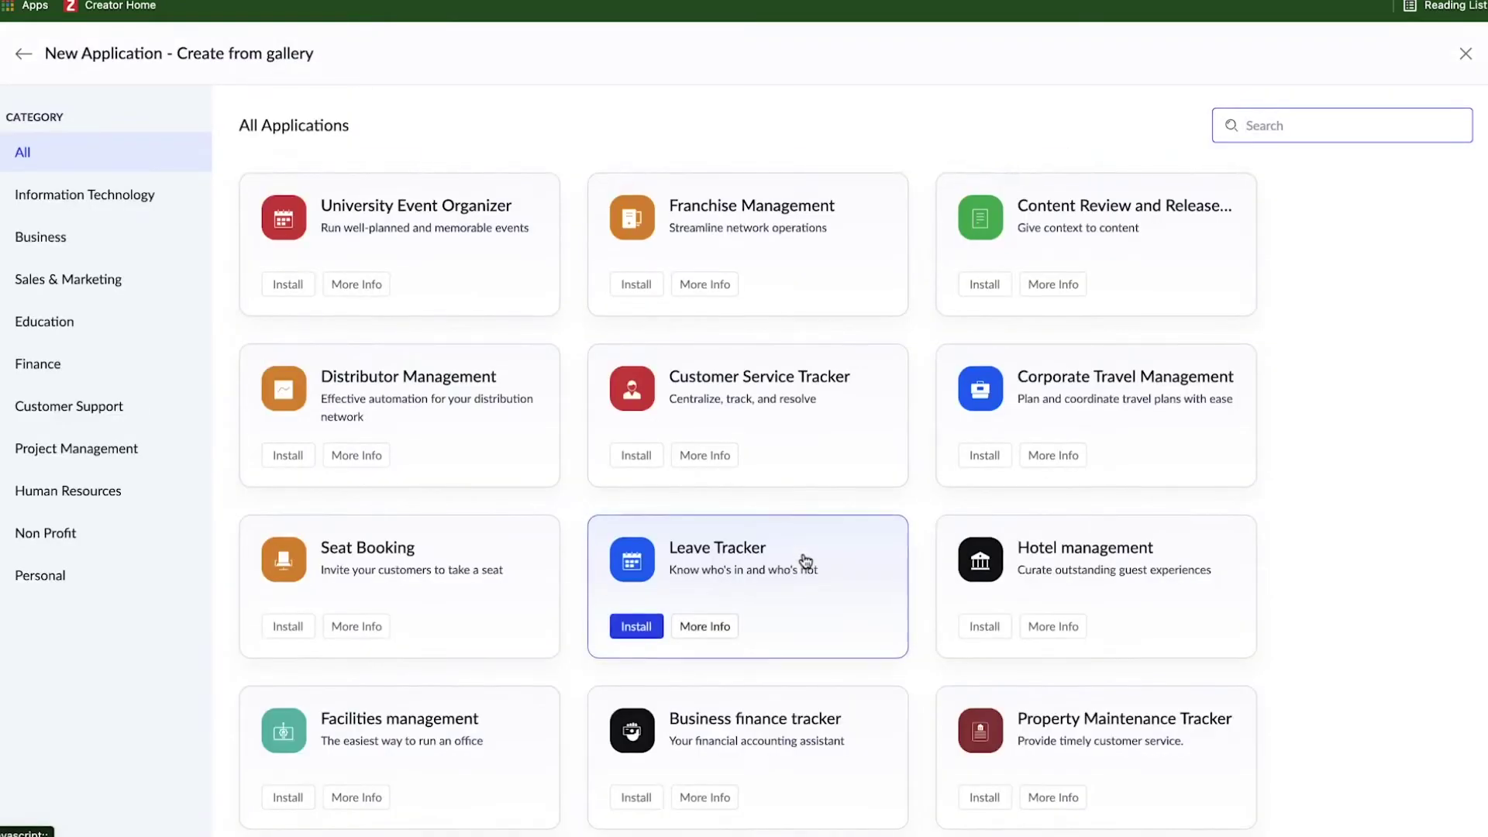
pyautogui.scroll(-5, 806, 562)
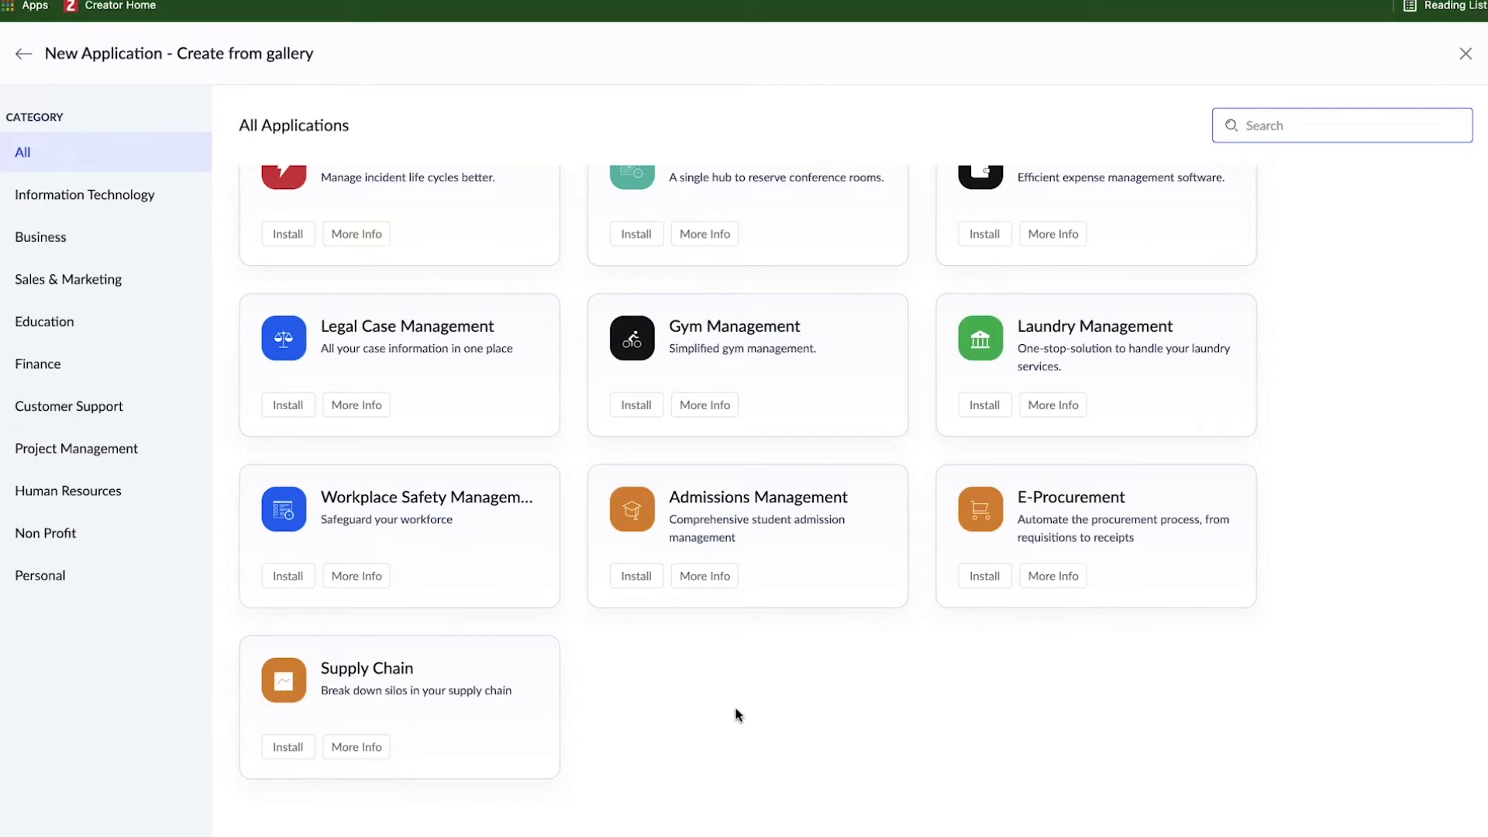
pyautogui.click(24, 55)
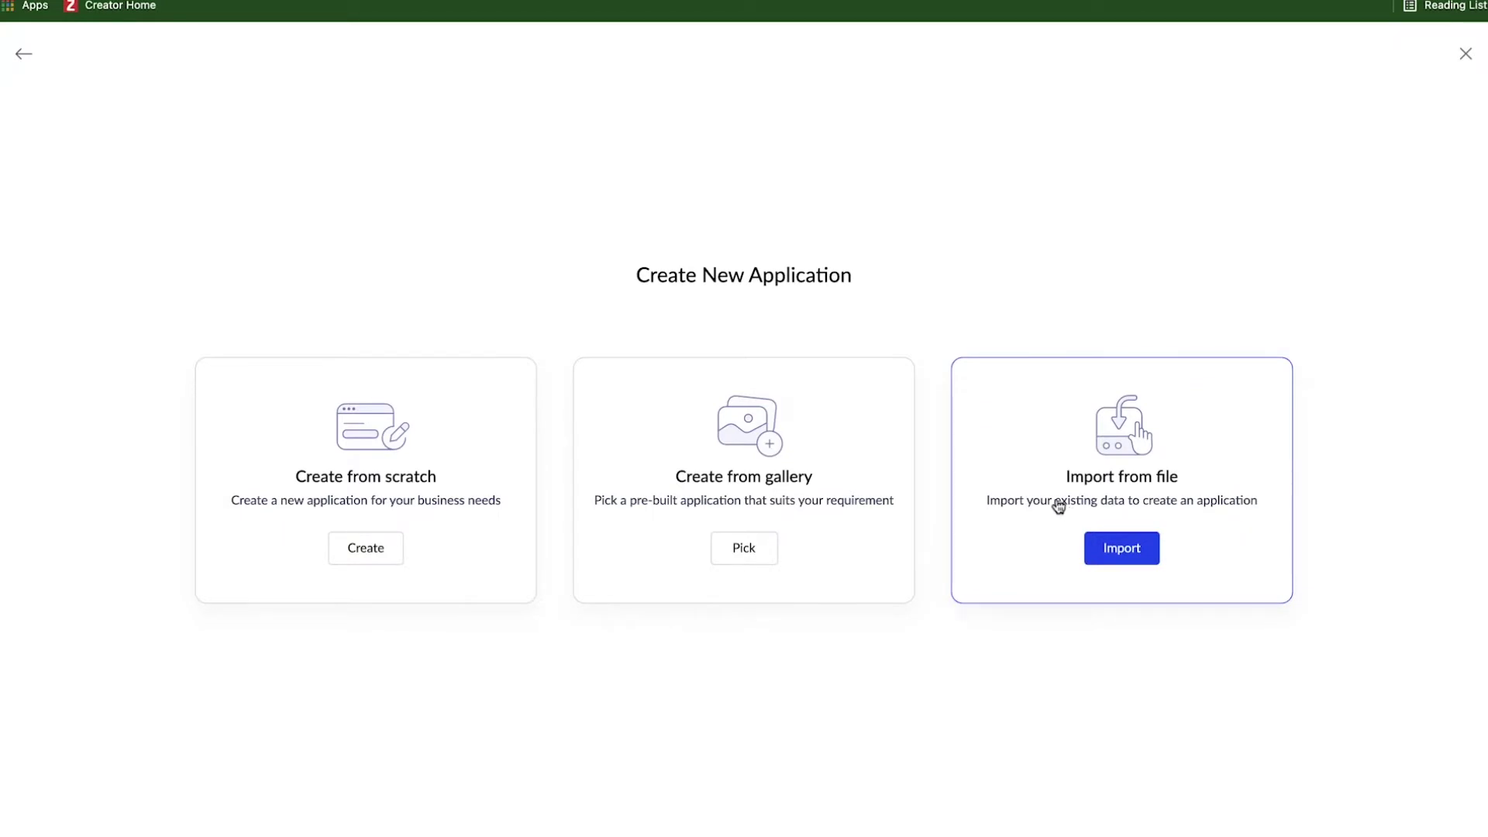
# Create a new application from scratch named "Vacation Requests" without enabling an environment.
pyautogui.click(372, 548)
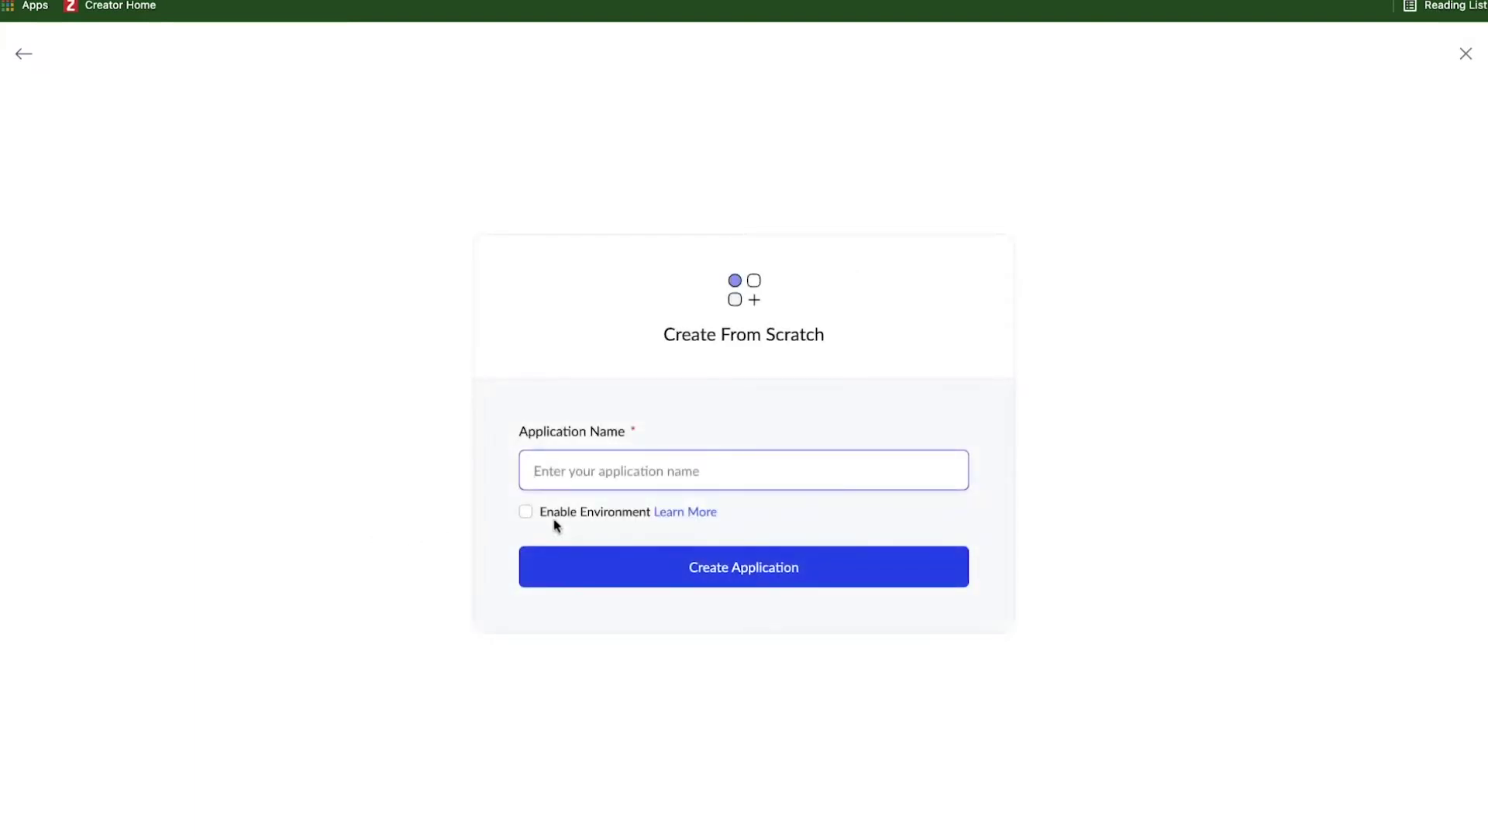
pyautogui.write('Vacation Requests')
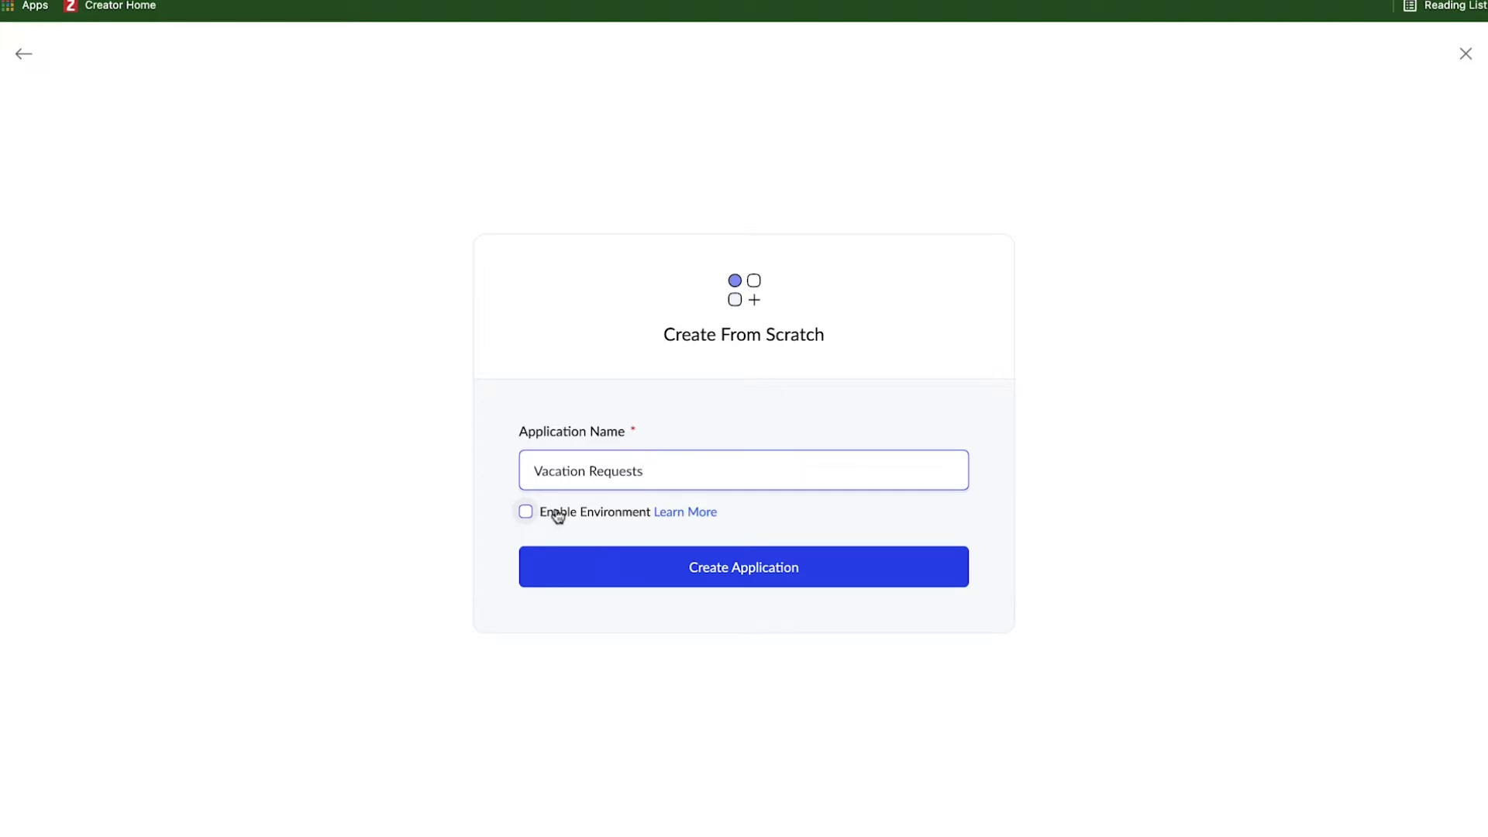
pyautogui.click(751, 573)
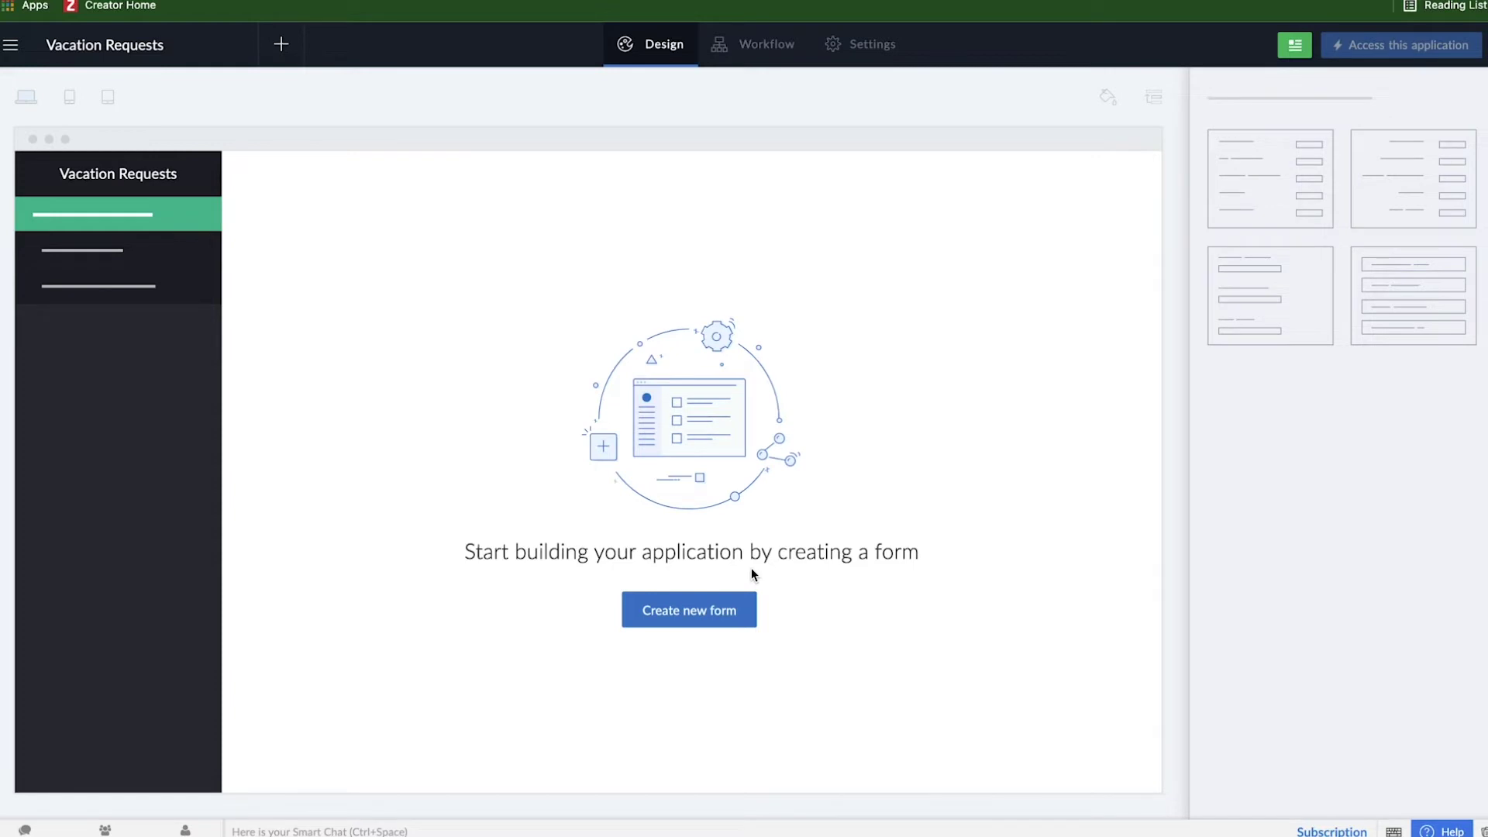
# Create the application's first form from scratch and name it "Vacation Requests".
pyautogui.click(714, 609)
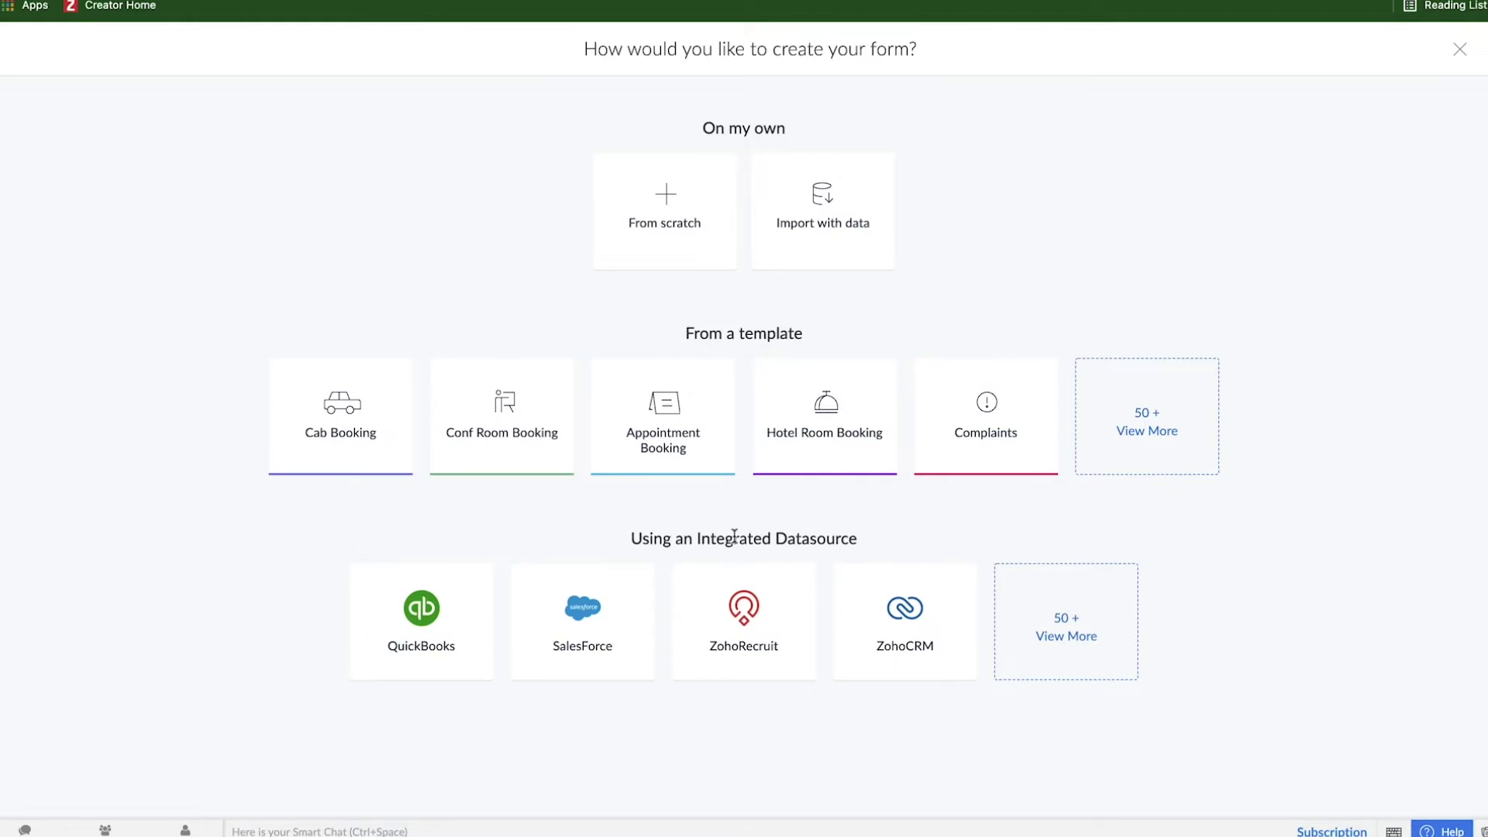
pyautogui.click(636, 201)
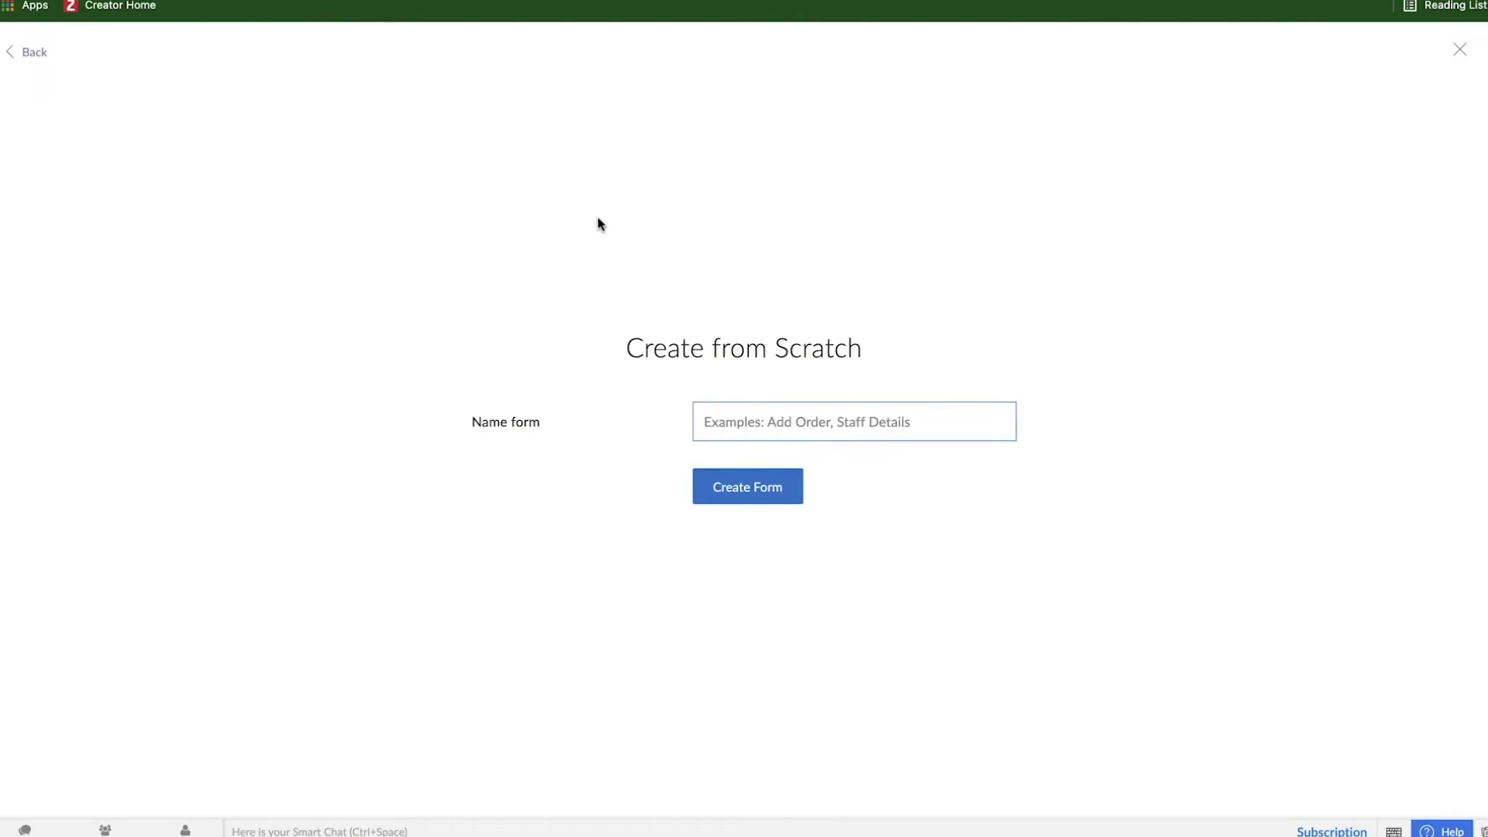
pyautogui.click(699, 420)
pyautogui.write('Vacation Requests')
pyautogui.click(724, 484)
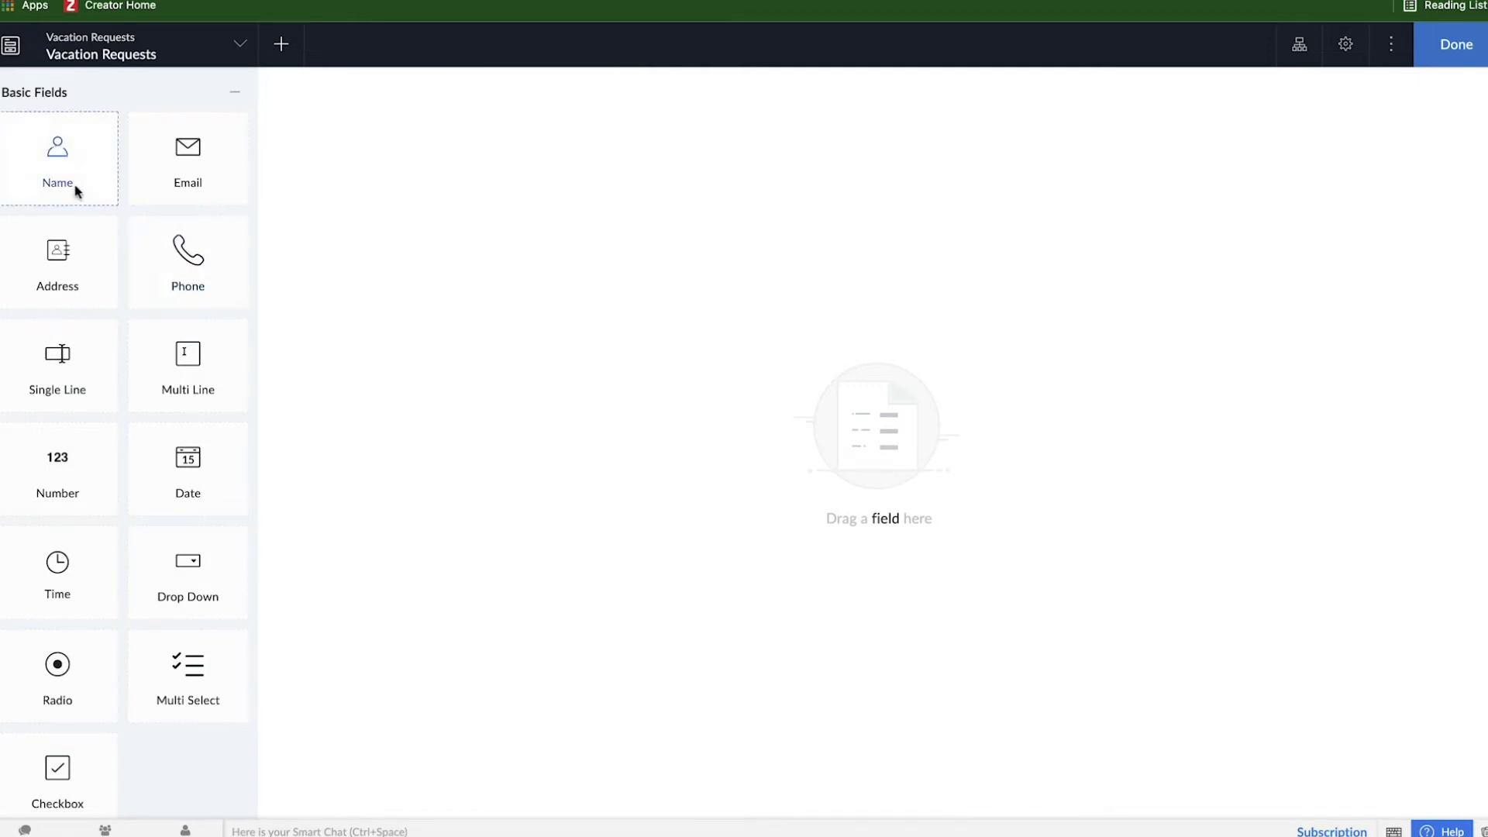
# Add a Name field to the empty form and rename it "Employee Name".
pyautogui.moveTo(67, 184); pyautogui.dragTo(385, 182)
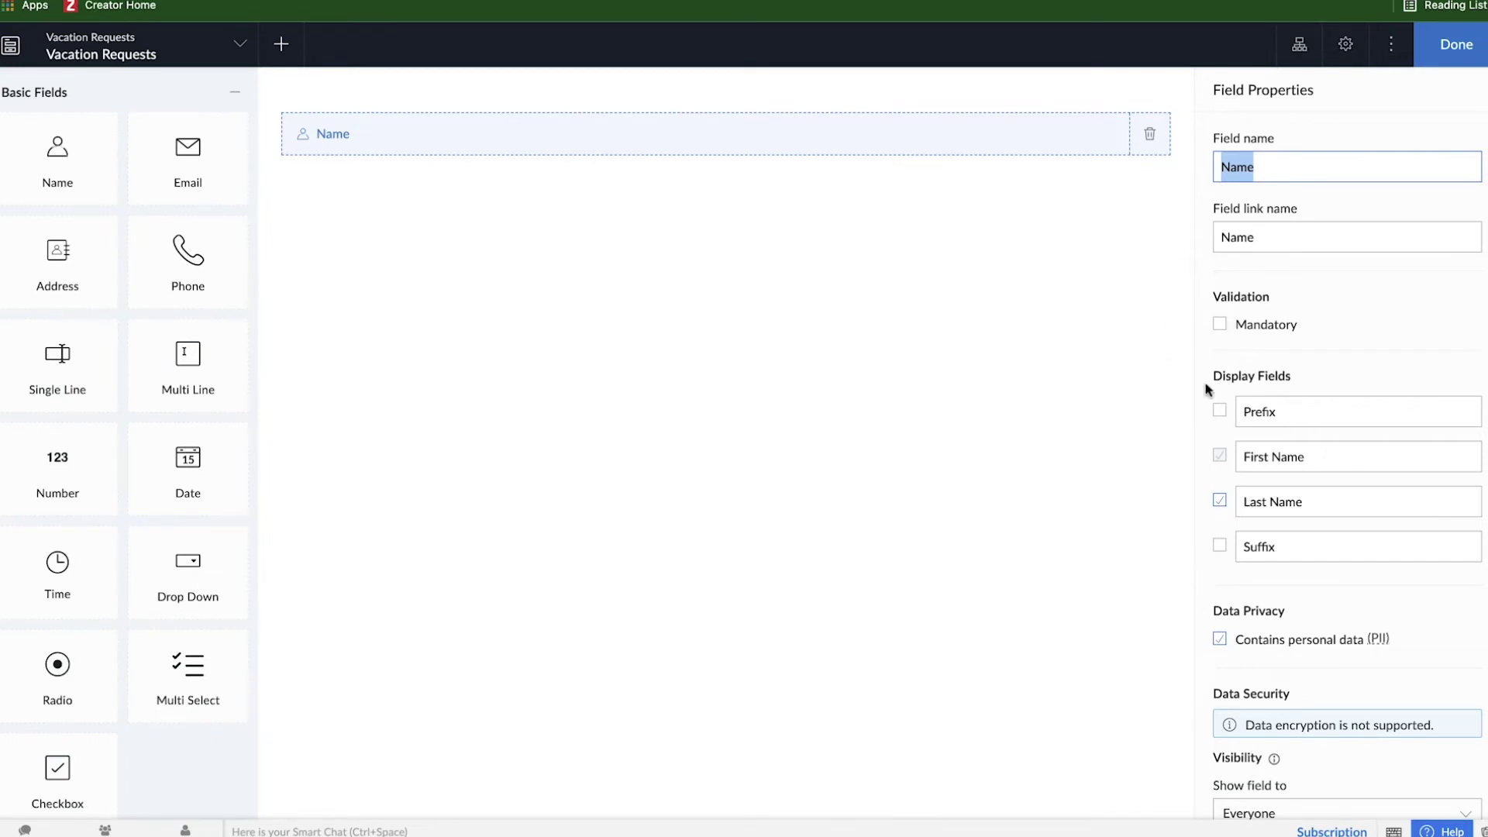
pyautogui.doubleClick(1272, 171)
pyautogui.write('Employee Name')
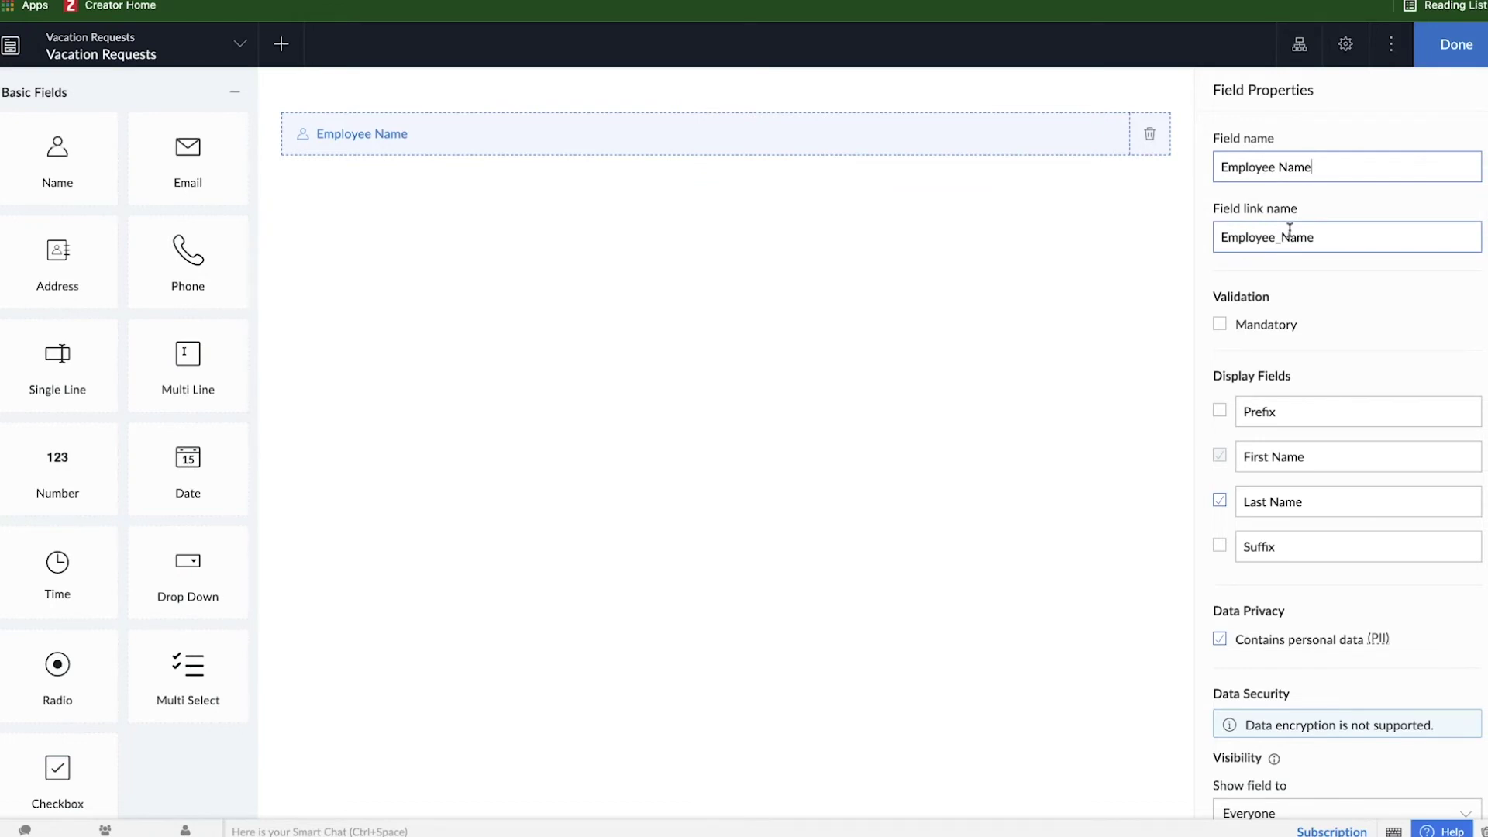
pyautogui.hotkey('ctrl', 'a')
pyautogui.click(742, 470)
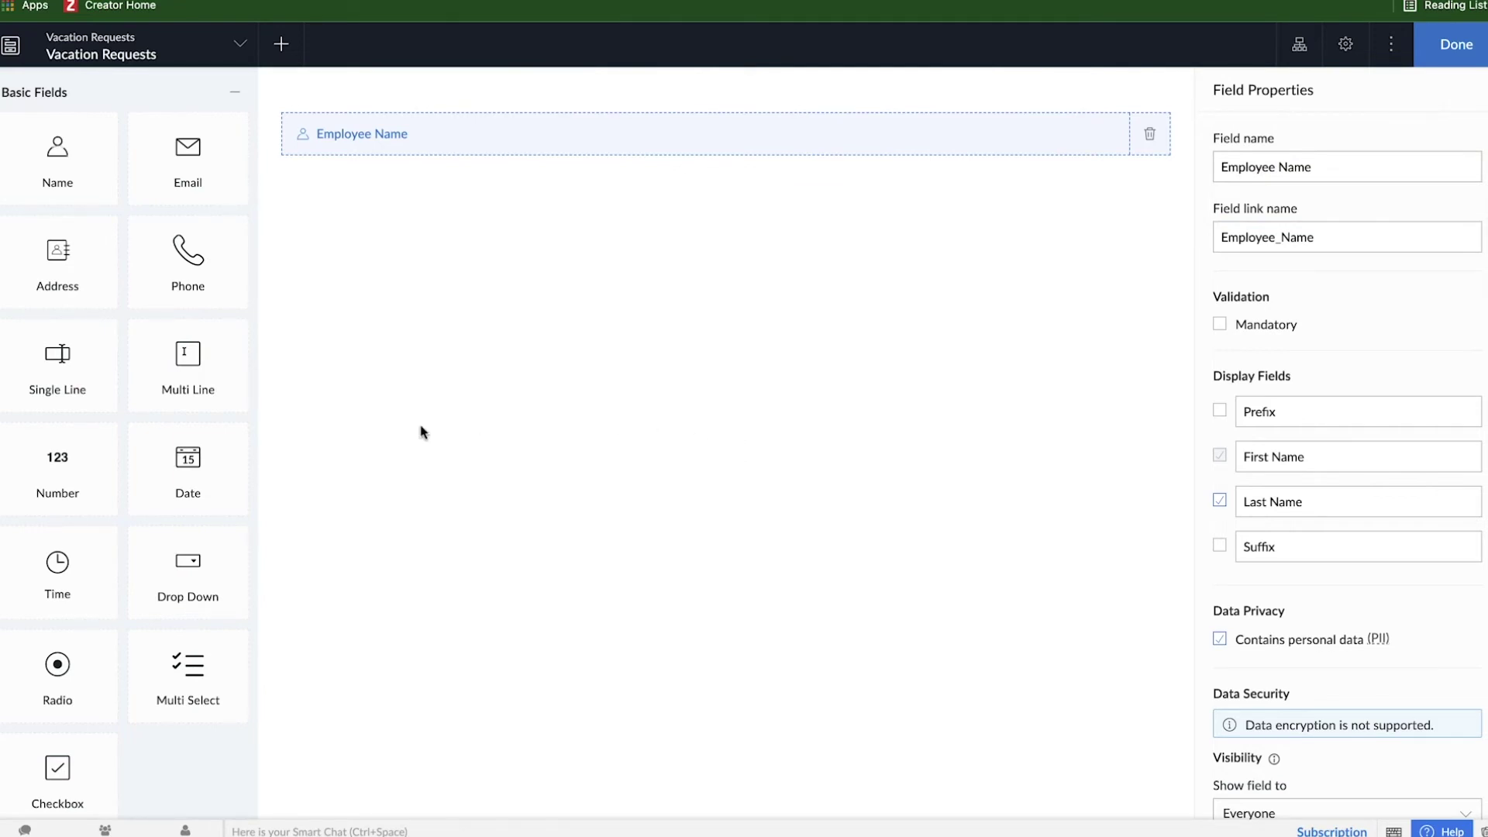
# Add two Date fields below Employee Name, named "Vacation Start Date" and "Vacation End Date".
pyautogui.moveTo(201, 475); pyautogui.dragTo(473, 334)
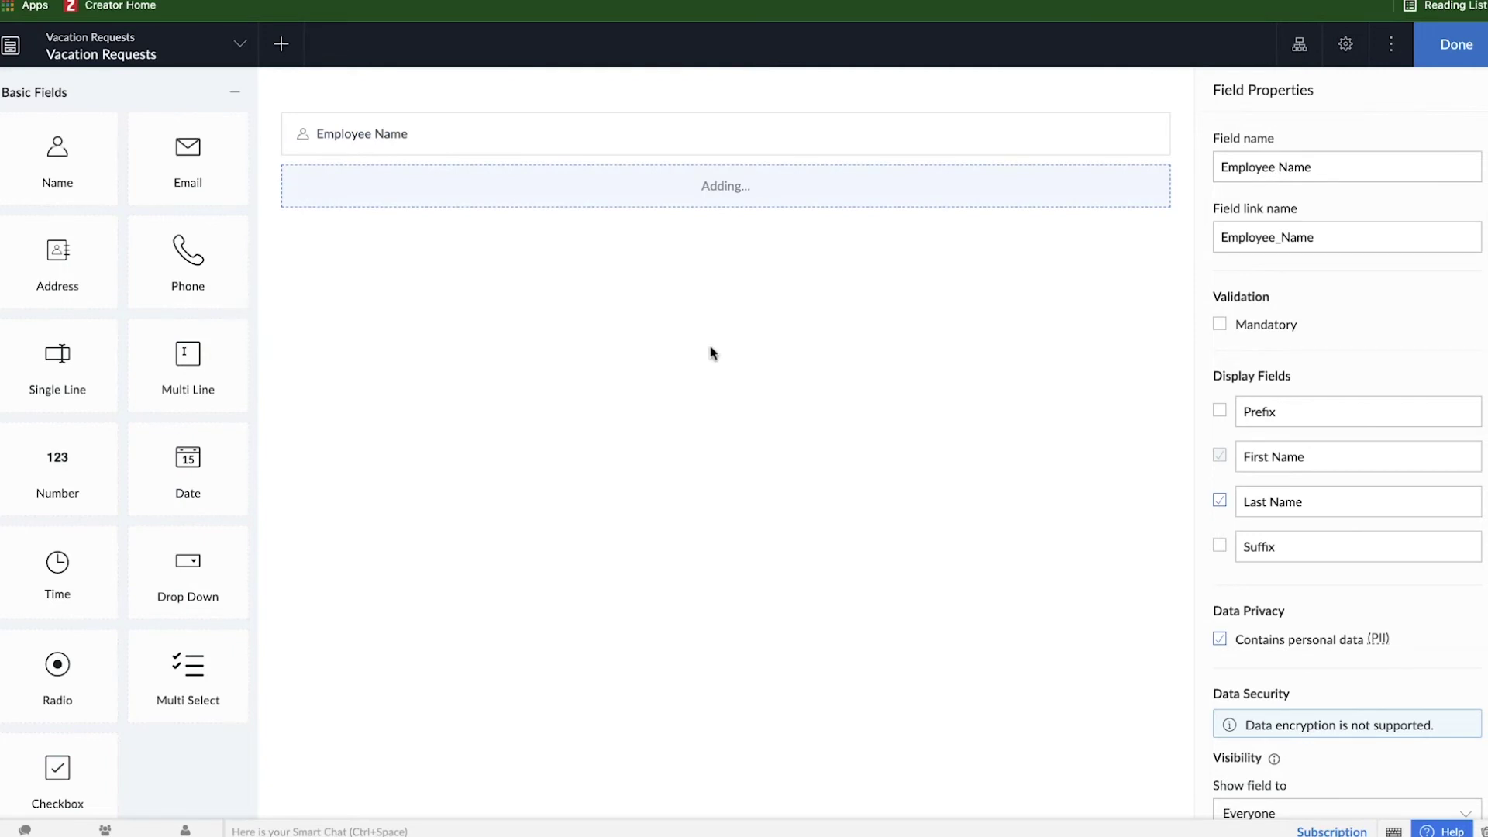
pyautogui.write('Vacation Start Date')
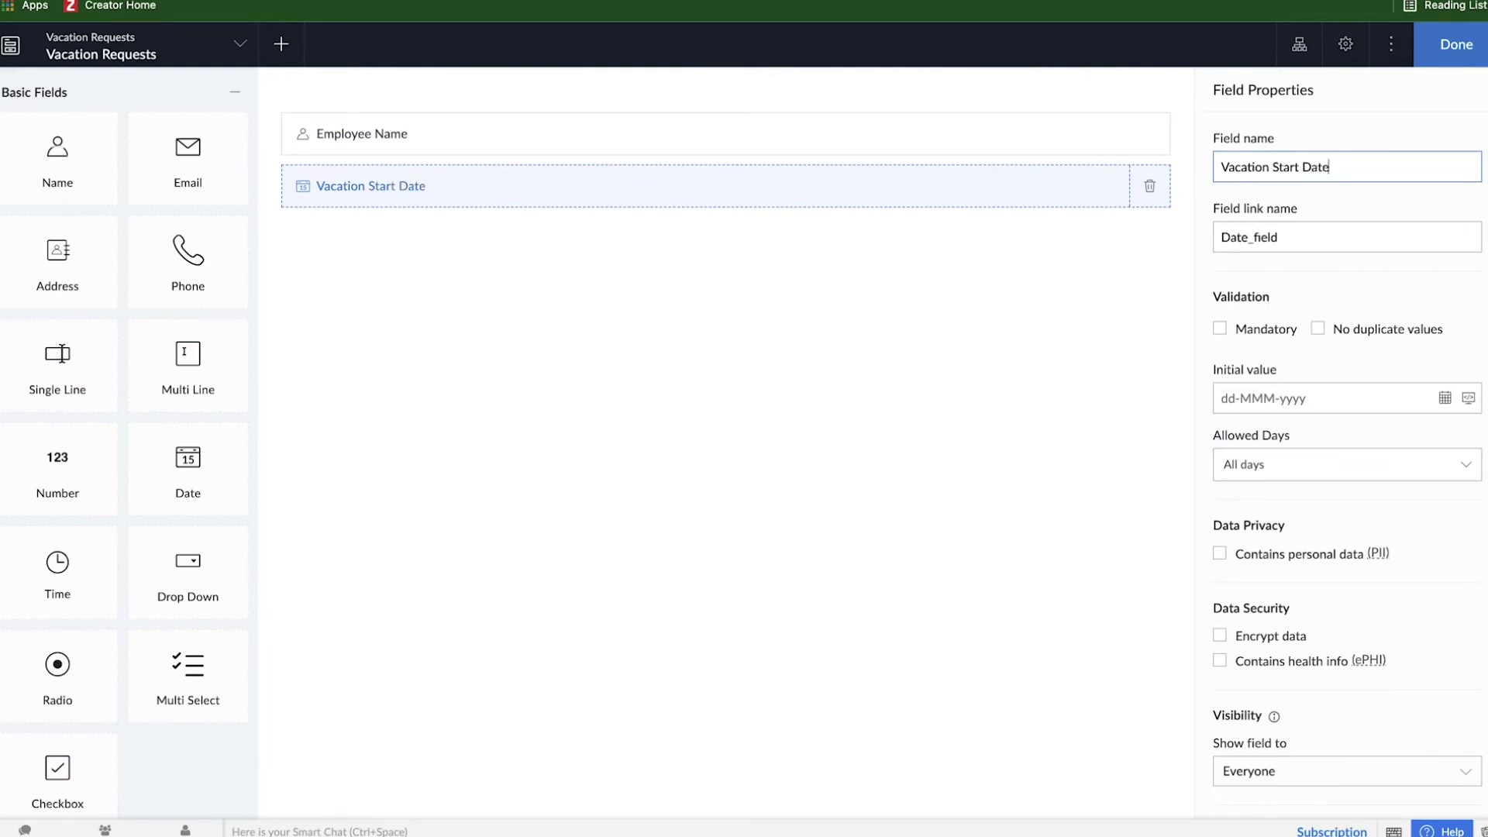
pyautogui.moveTo(218, 481); pyautogui.dragTo(469, 403)
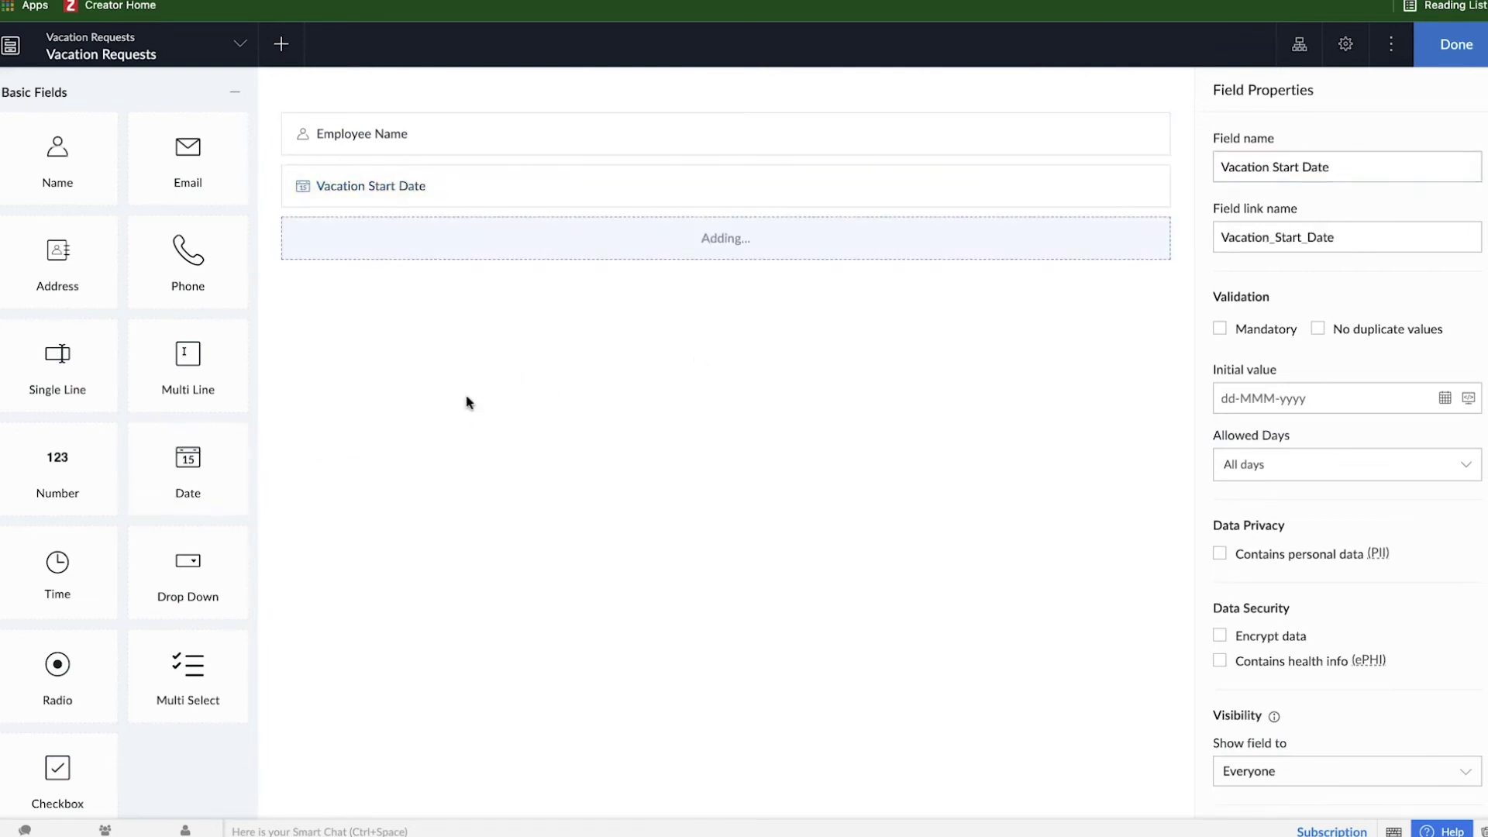
pyautogui.write('V')
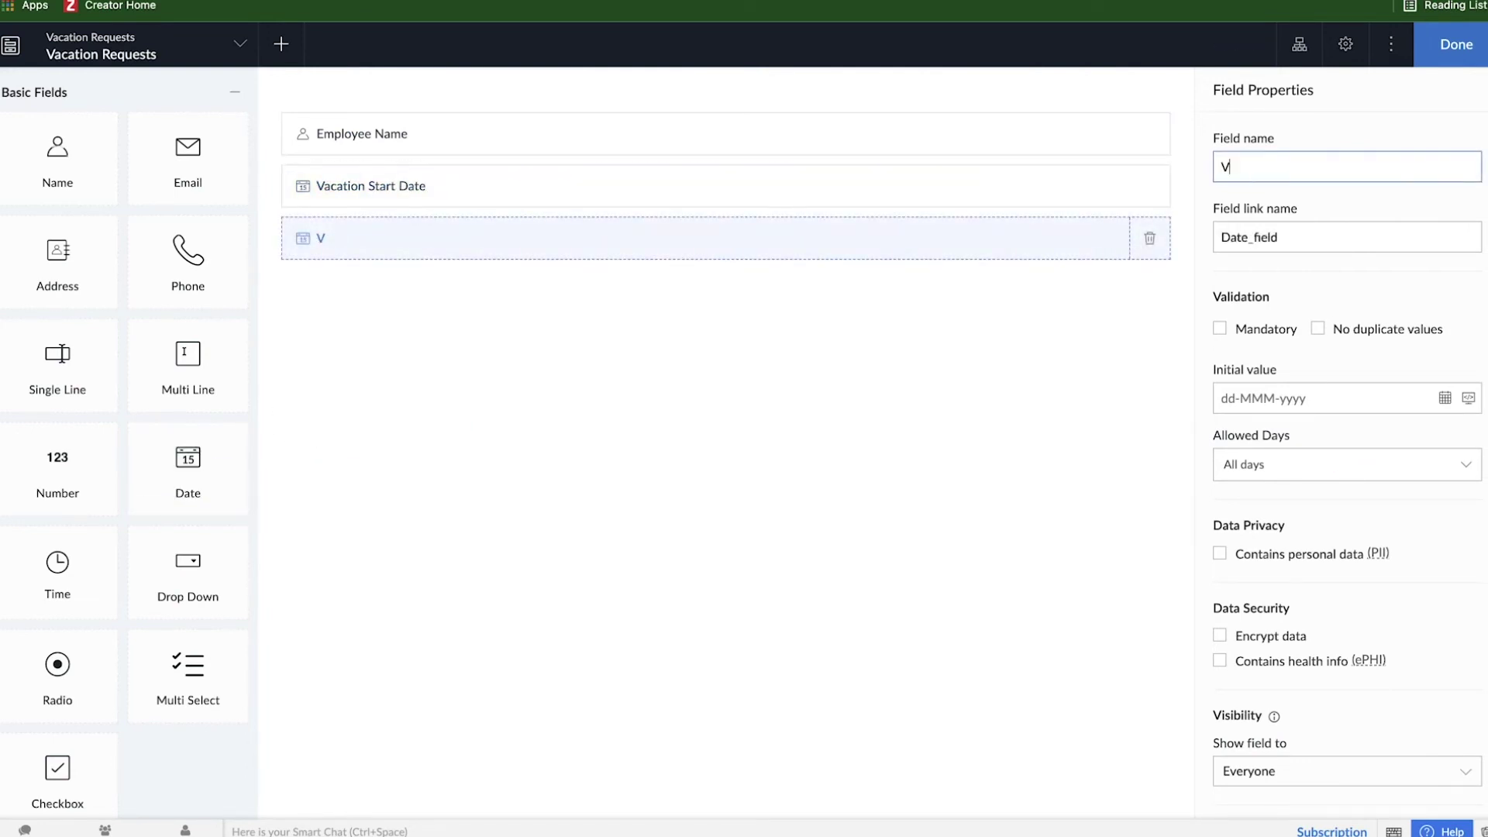
pyautogui.write('acation End Date')
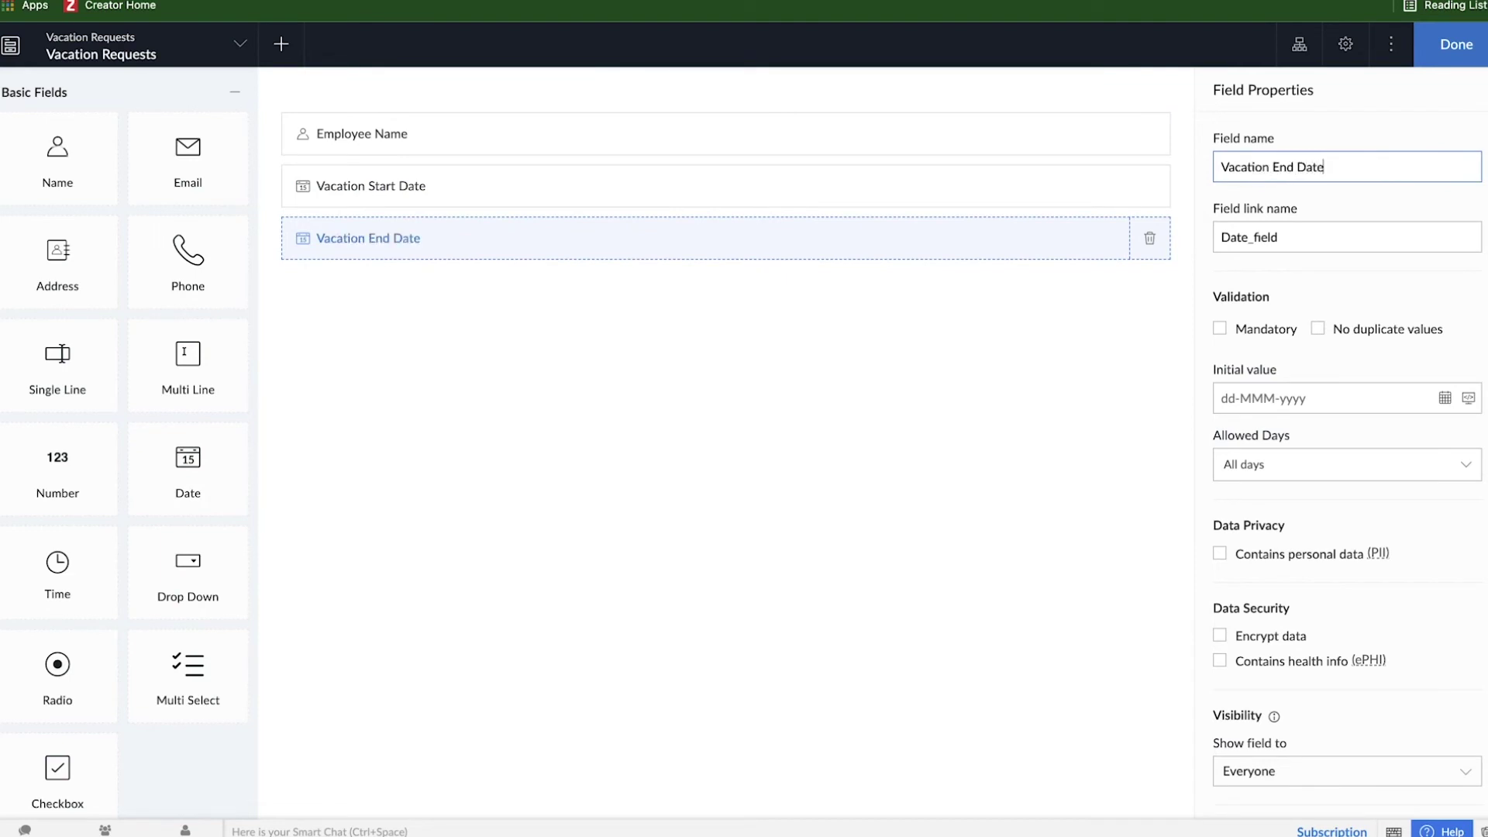
pyautogui.click(488, 409)
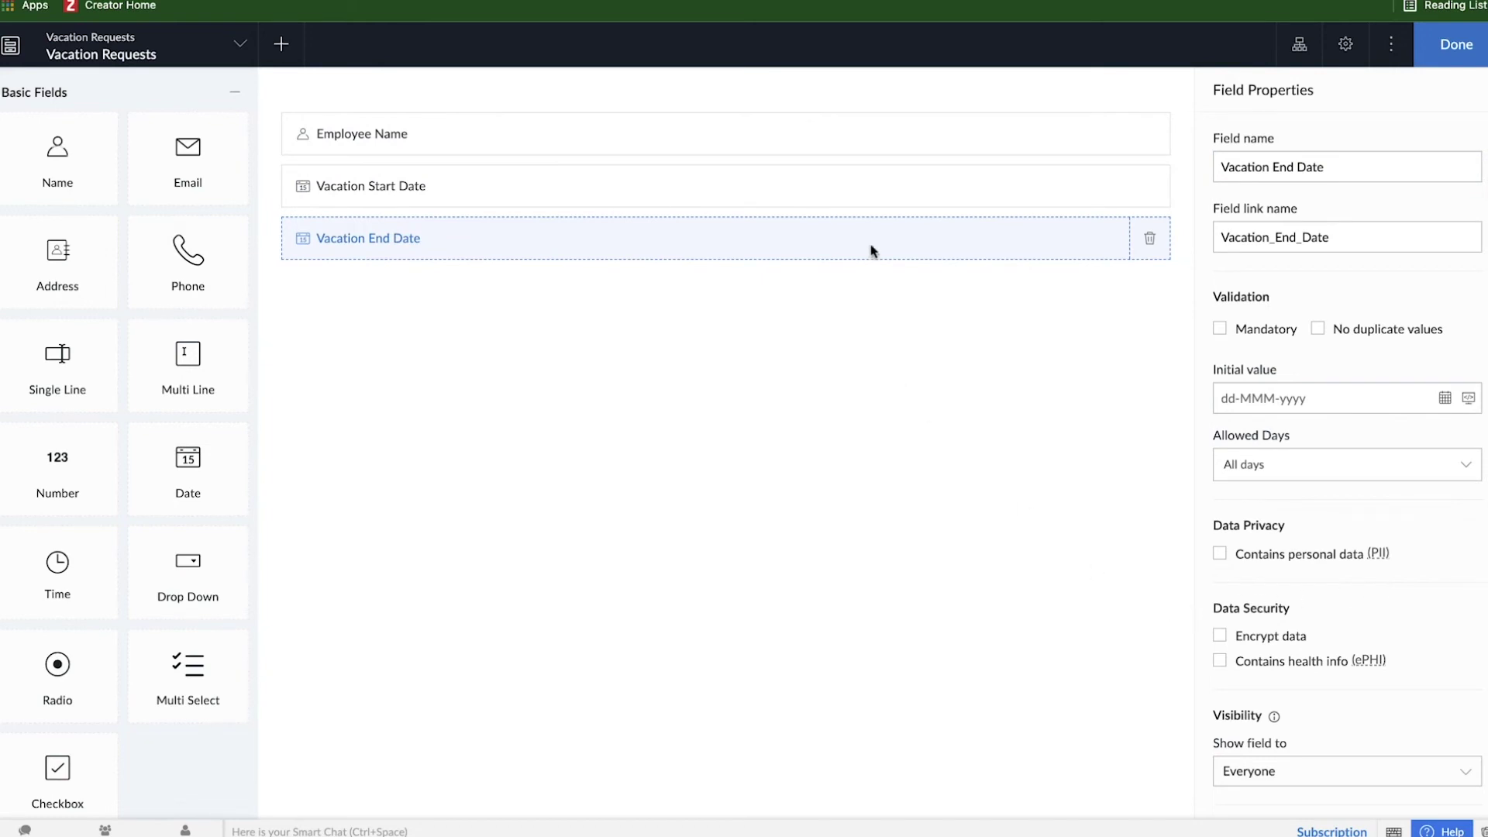
# Try excluding Sunday and Saturday from the Vacation Start Date field's allowed days, and restore both days.
pyautogui.click(871, 203)
pyautogui.click(1289, 411)
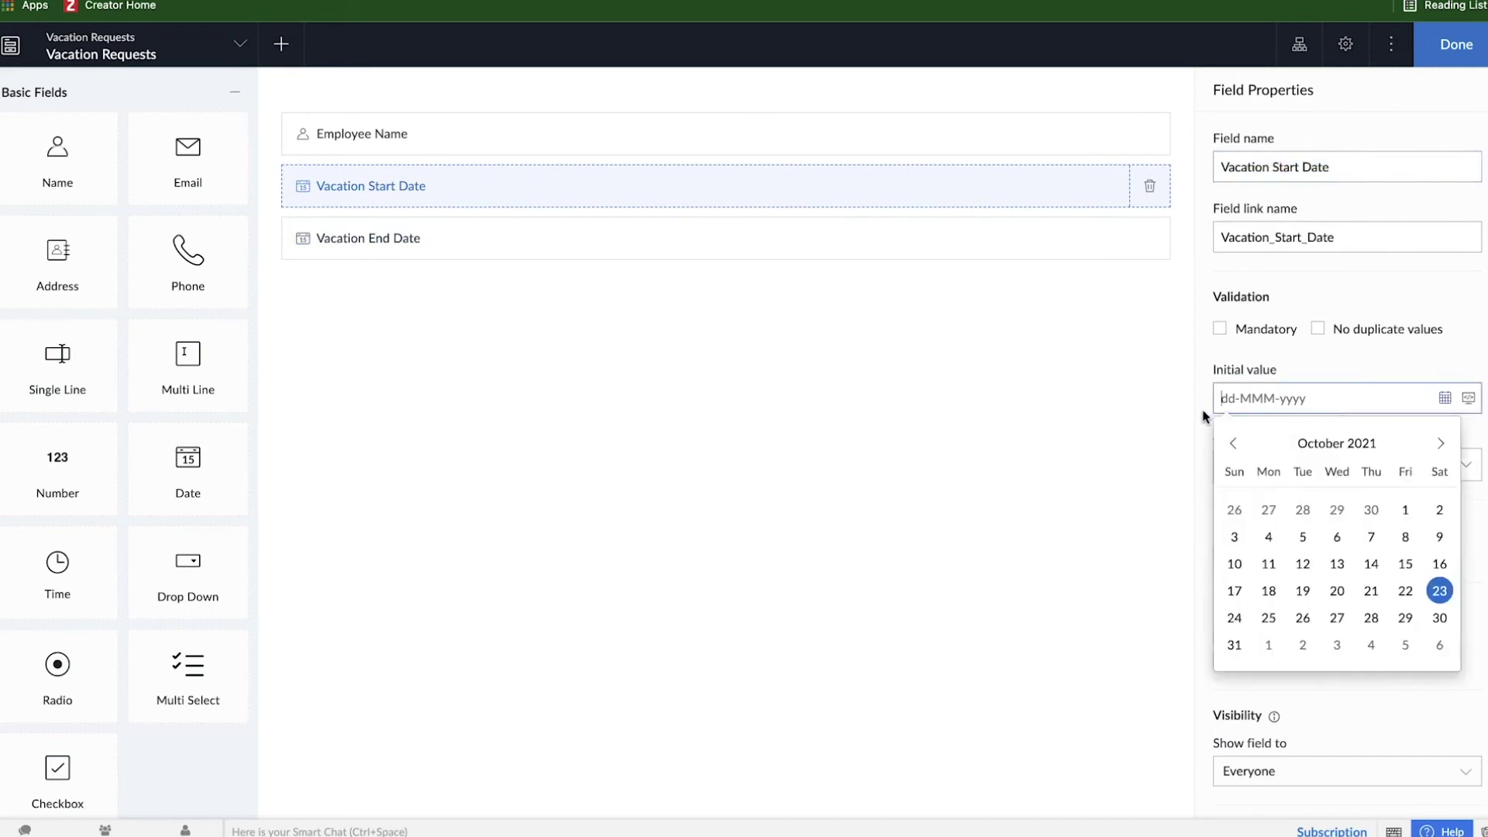
pyautogui.click(1289, 465)
pyautogui.click(1274, 495)
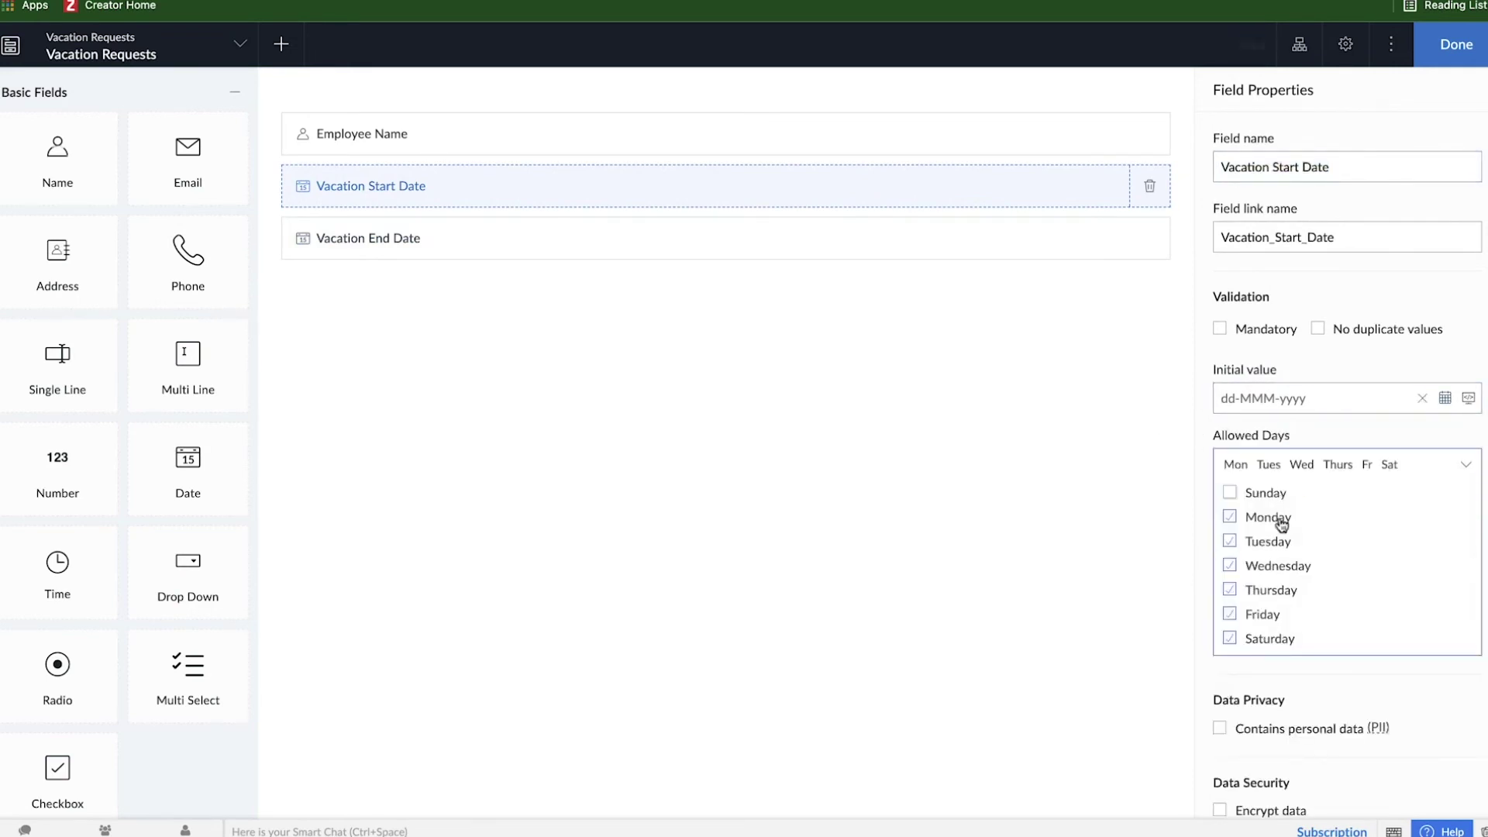
pyautogui.click(1275, 639)
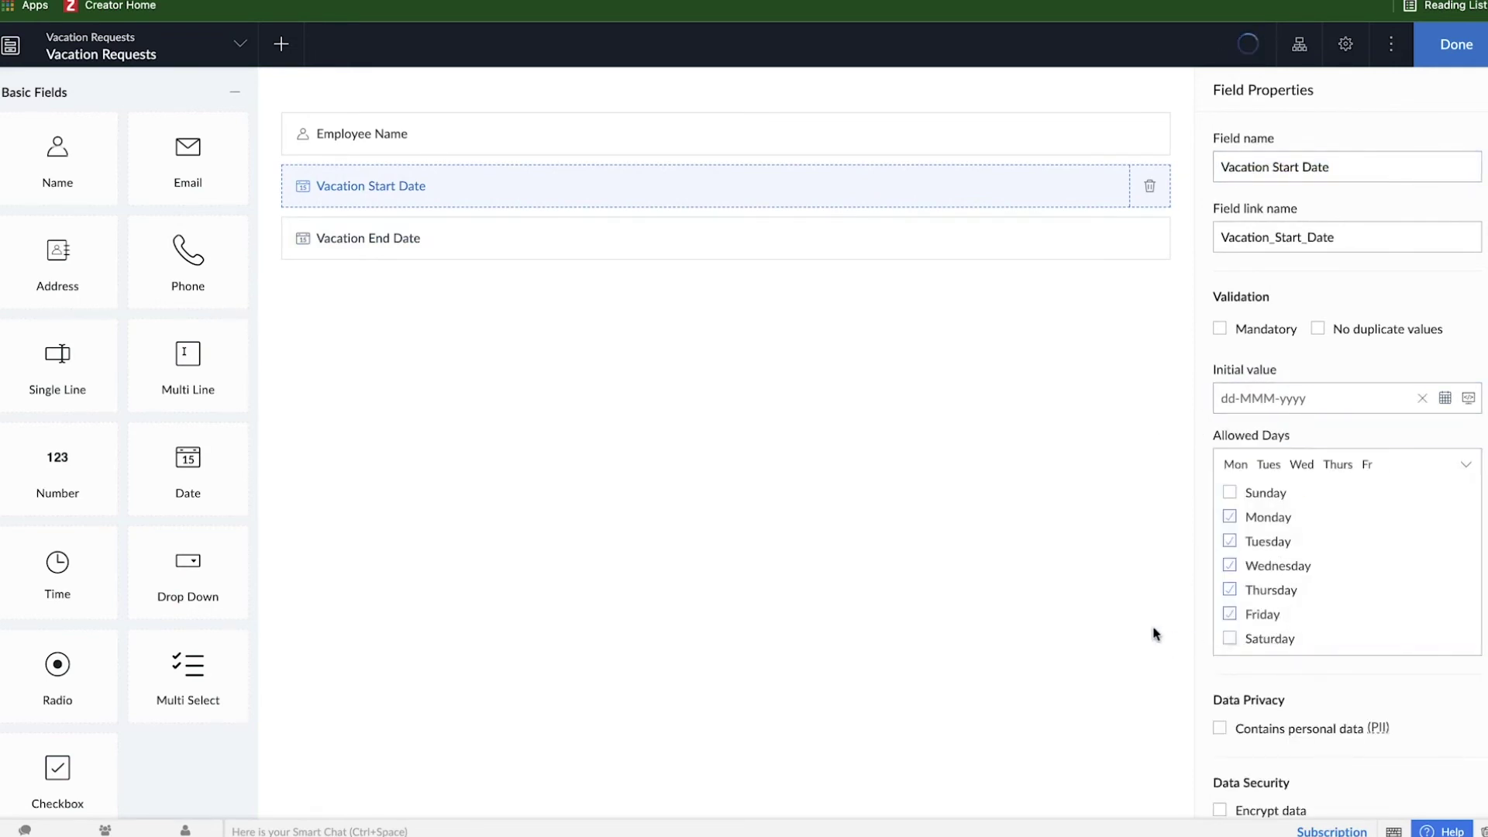
pyautogui.click(1278, 639)
pyautogui.click(1268, 495)
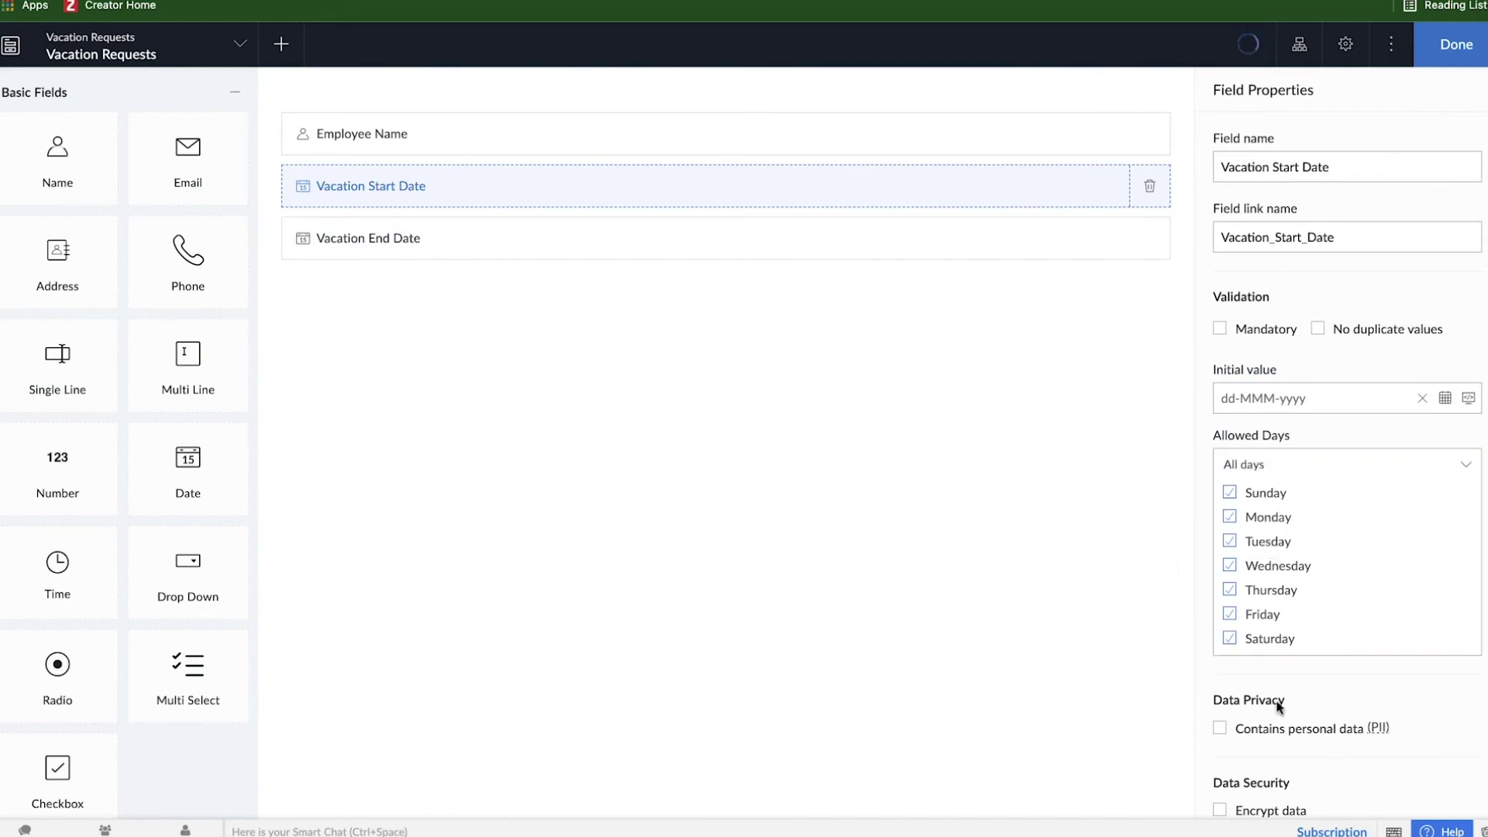
pyautogui.click(1305, 470)
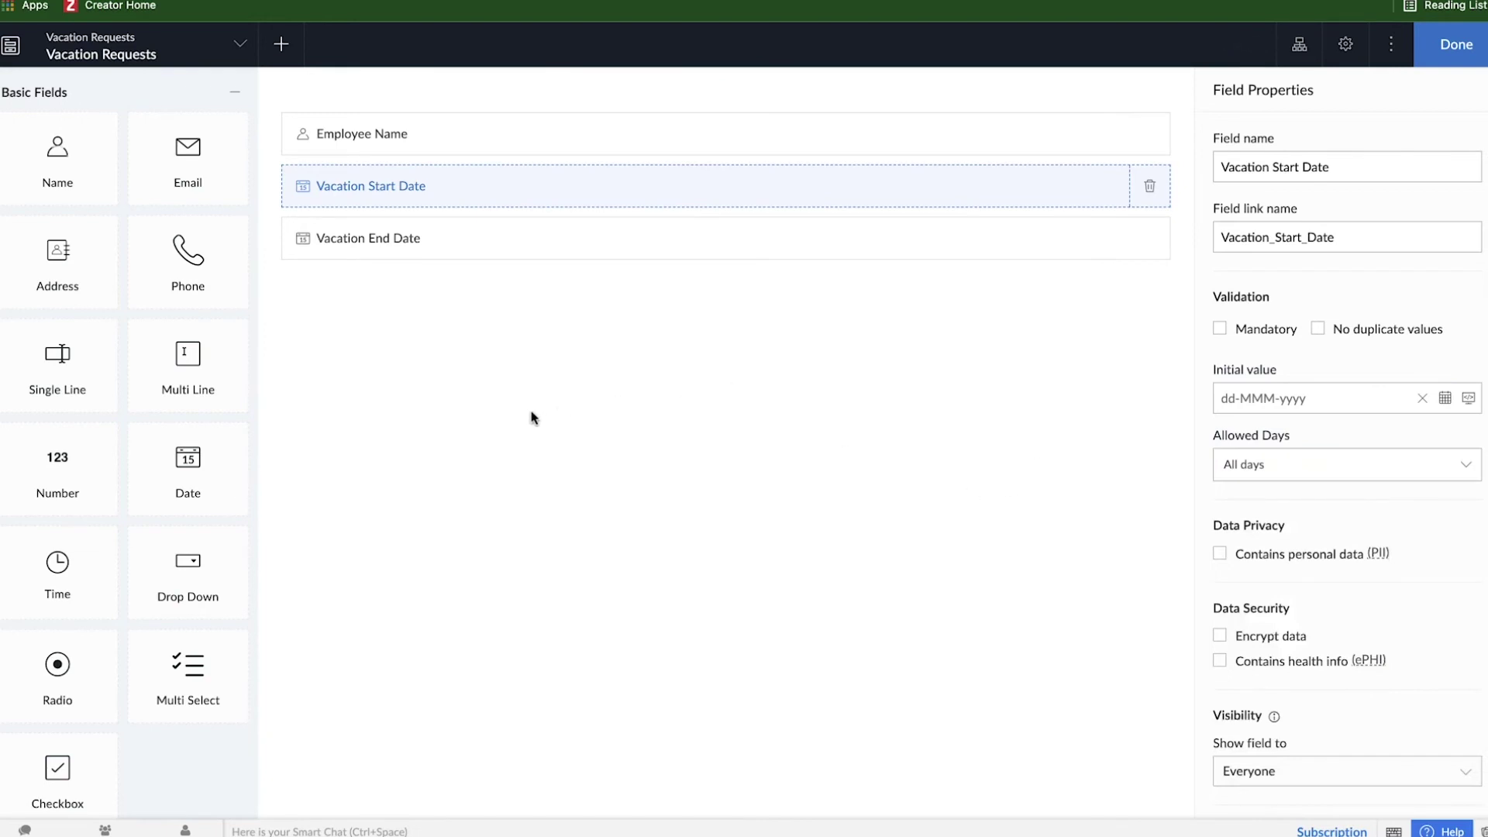
# Add a Number field below Vacation End Date and name it "Vacation Days Off".
pyautogui.moveTo(77, 469); pyautogui.dragTo(444, 425)
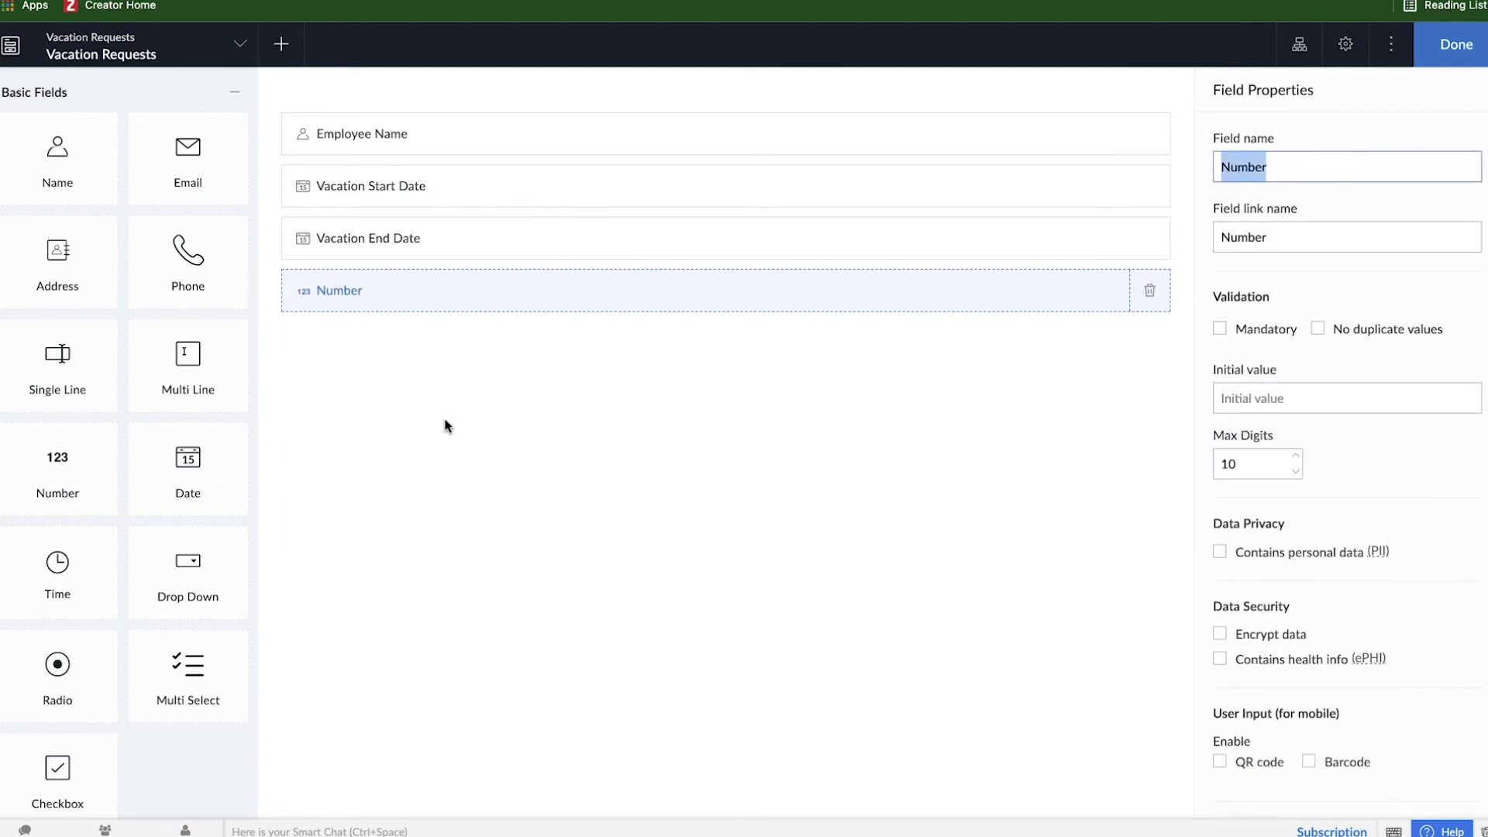
pyautogui.write('Va')
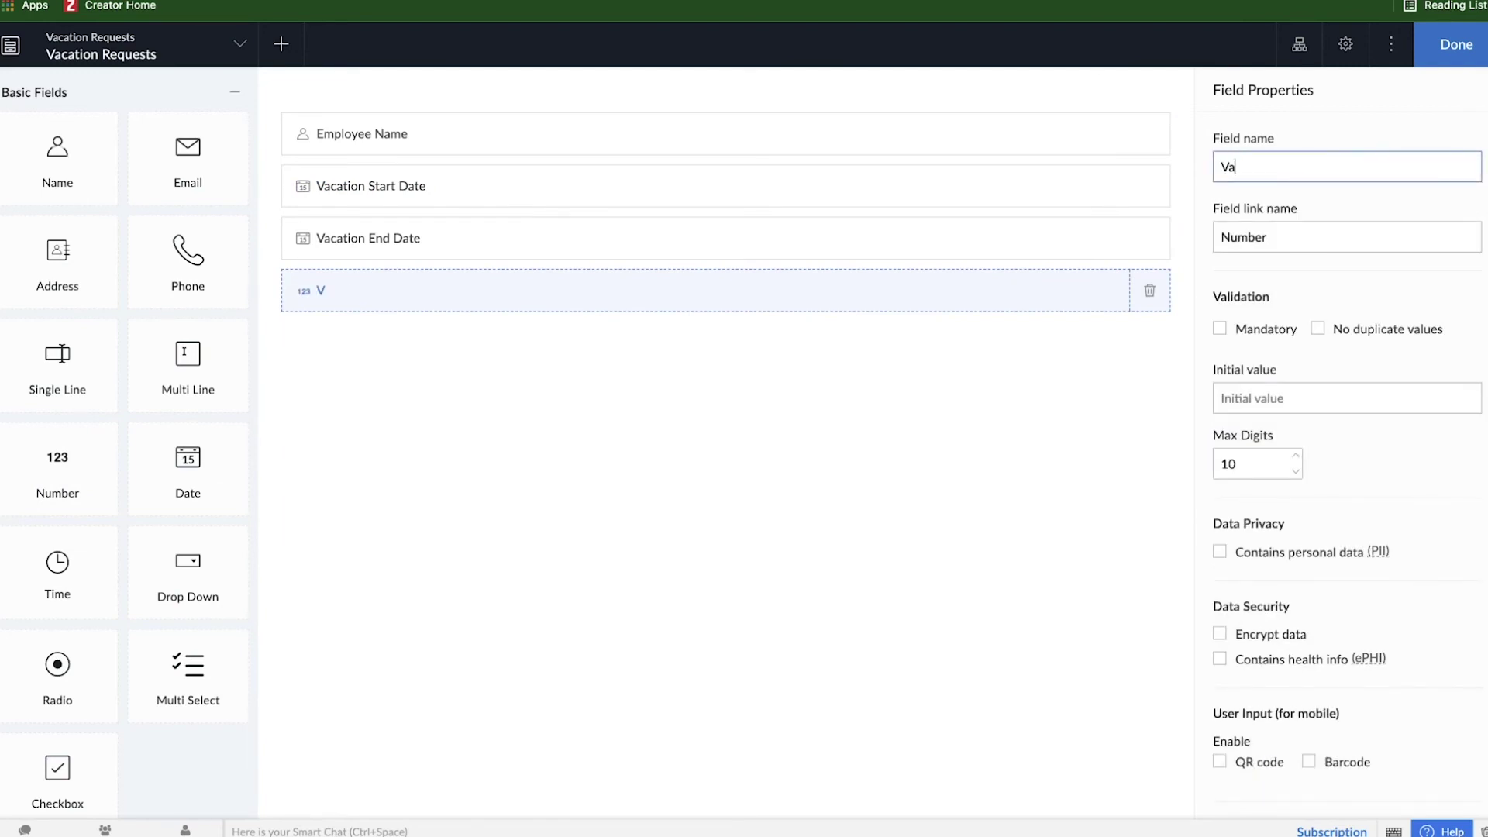
pyautogui.write('cation Days Off')
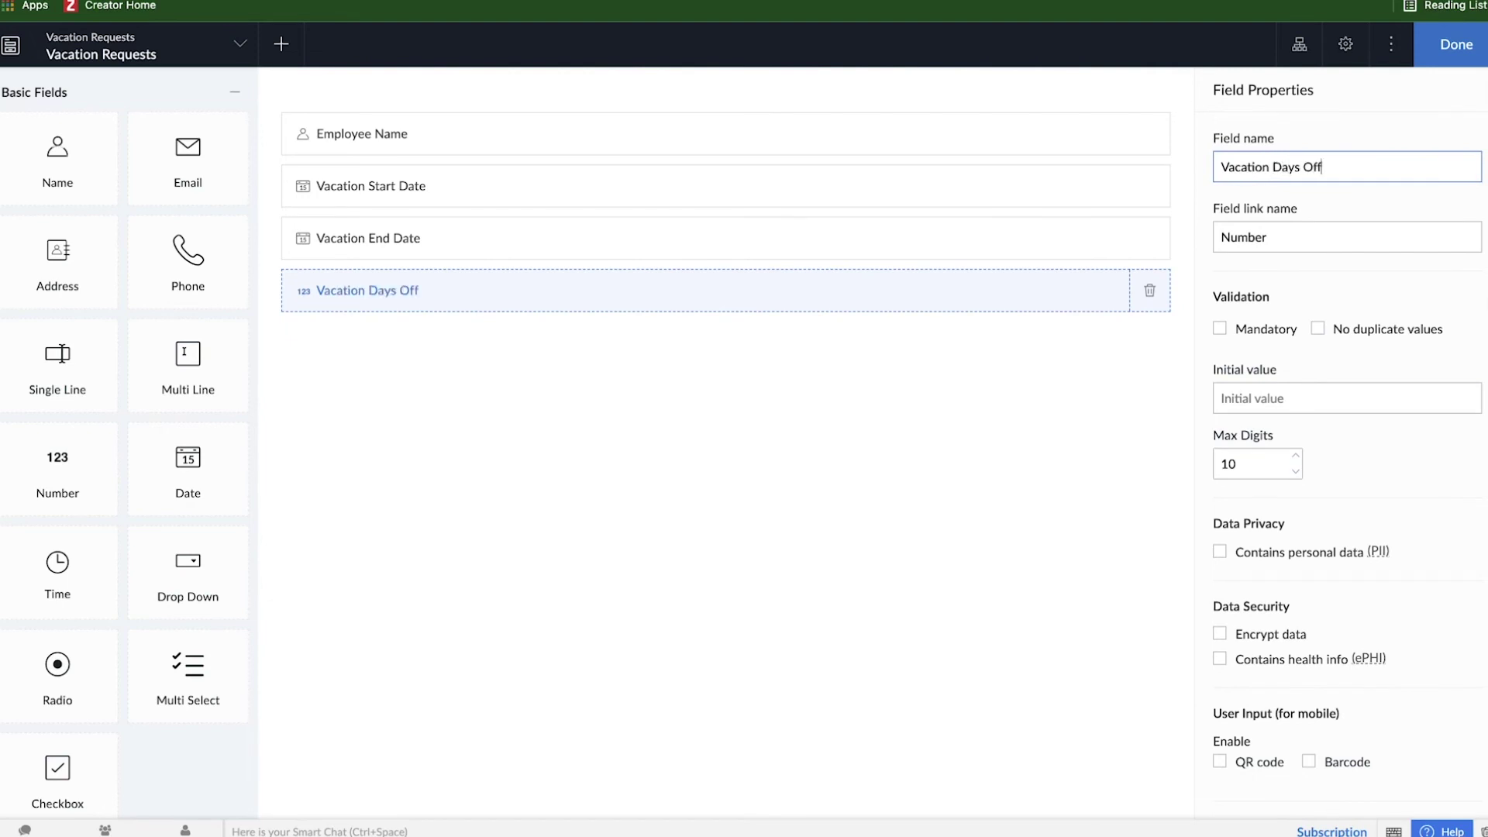
pyautogui.click(571, 422)
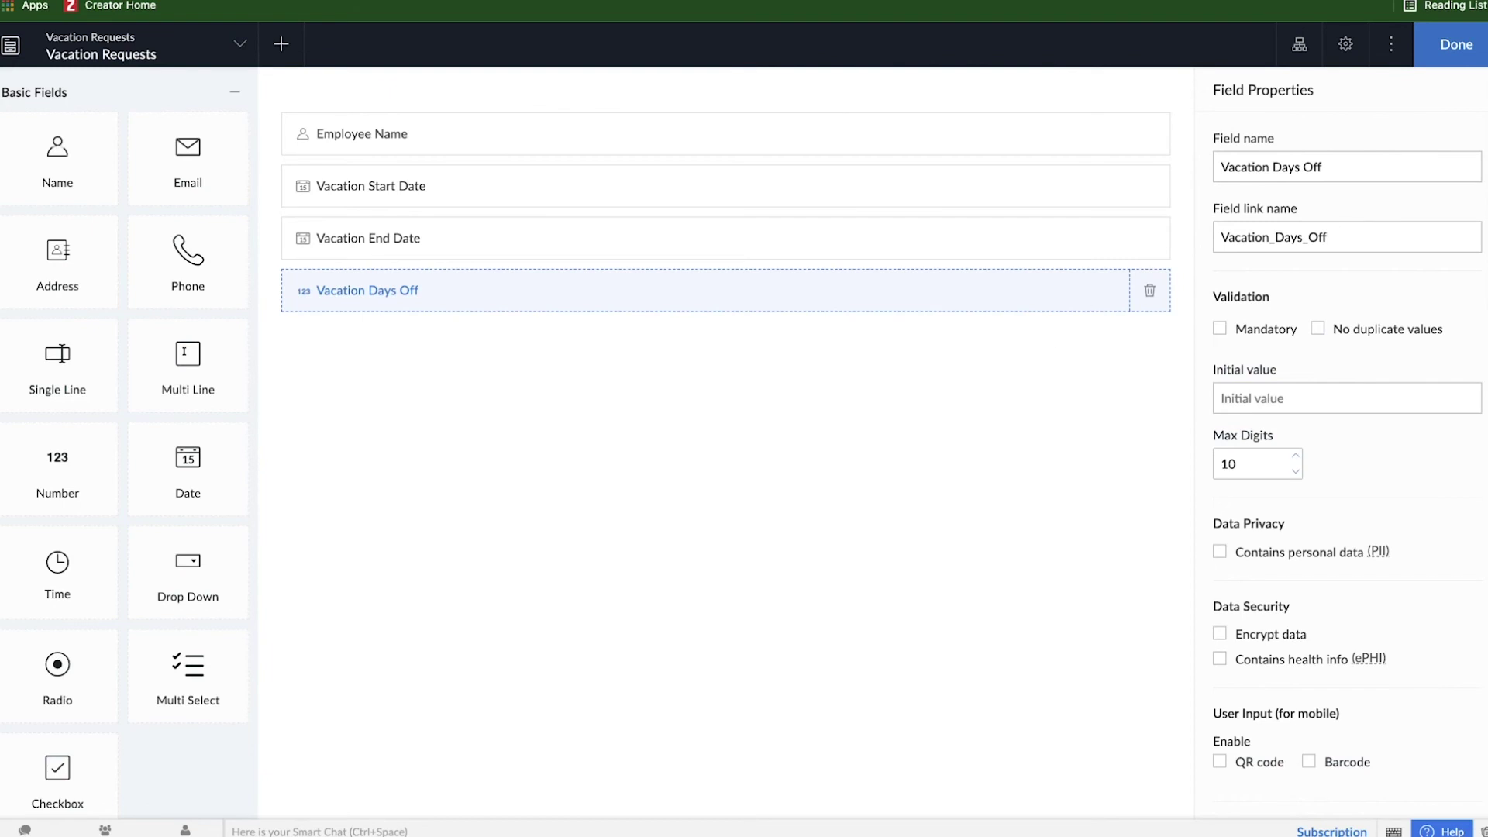
# Finish building the form and open the live Vacation Requests application.
pyautogui.click(1458, 59)
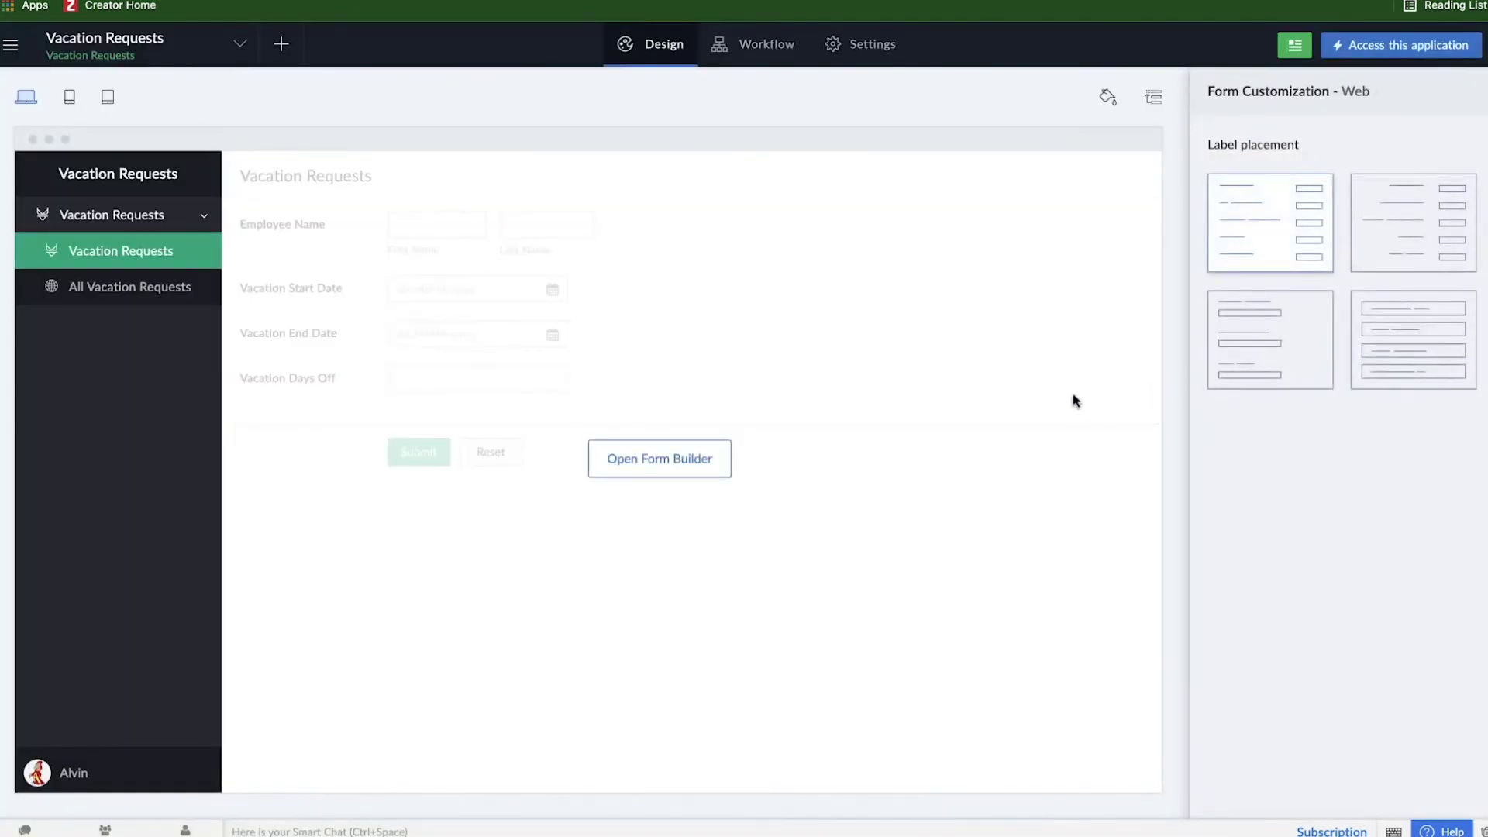
pyautogui.click(1400, 61)
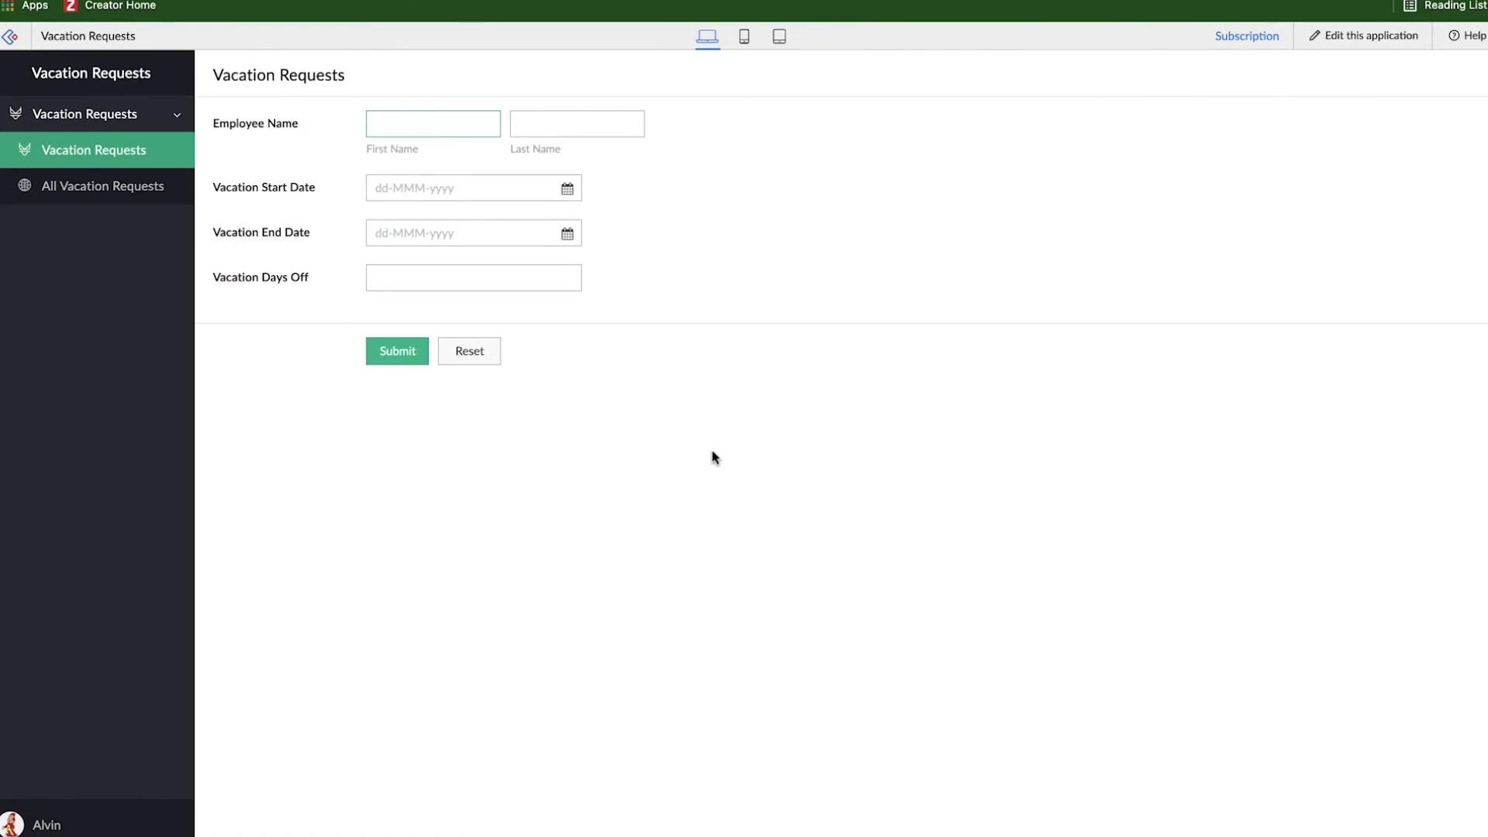
pyautogui.click(717, 457)
# Submit a request with the employee's full name, start date 25-Oct-2021, end date 27-Oct-2021 and 3 days off, and open the All Vacation Requests report.
pyautogui.click(431, 124)
pyautogui.write('Alvin')
pyautogui.press('Tab')
pyautogui.write('Chipmunk')
pyautogui.press('Tab')
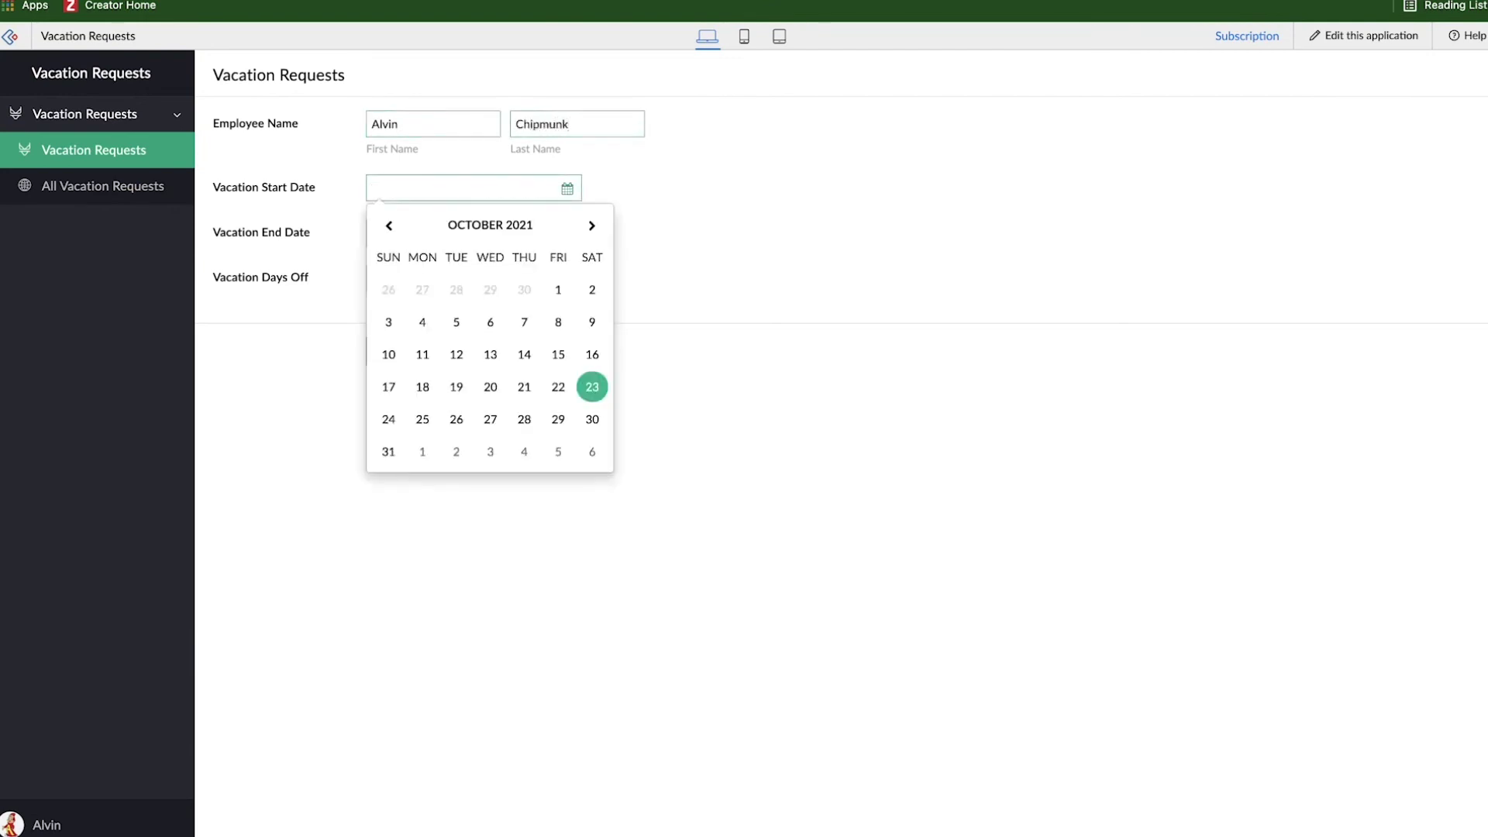
pyautogui.click(422, 423)
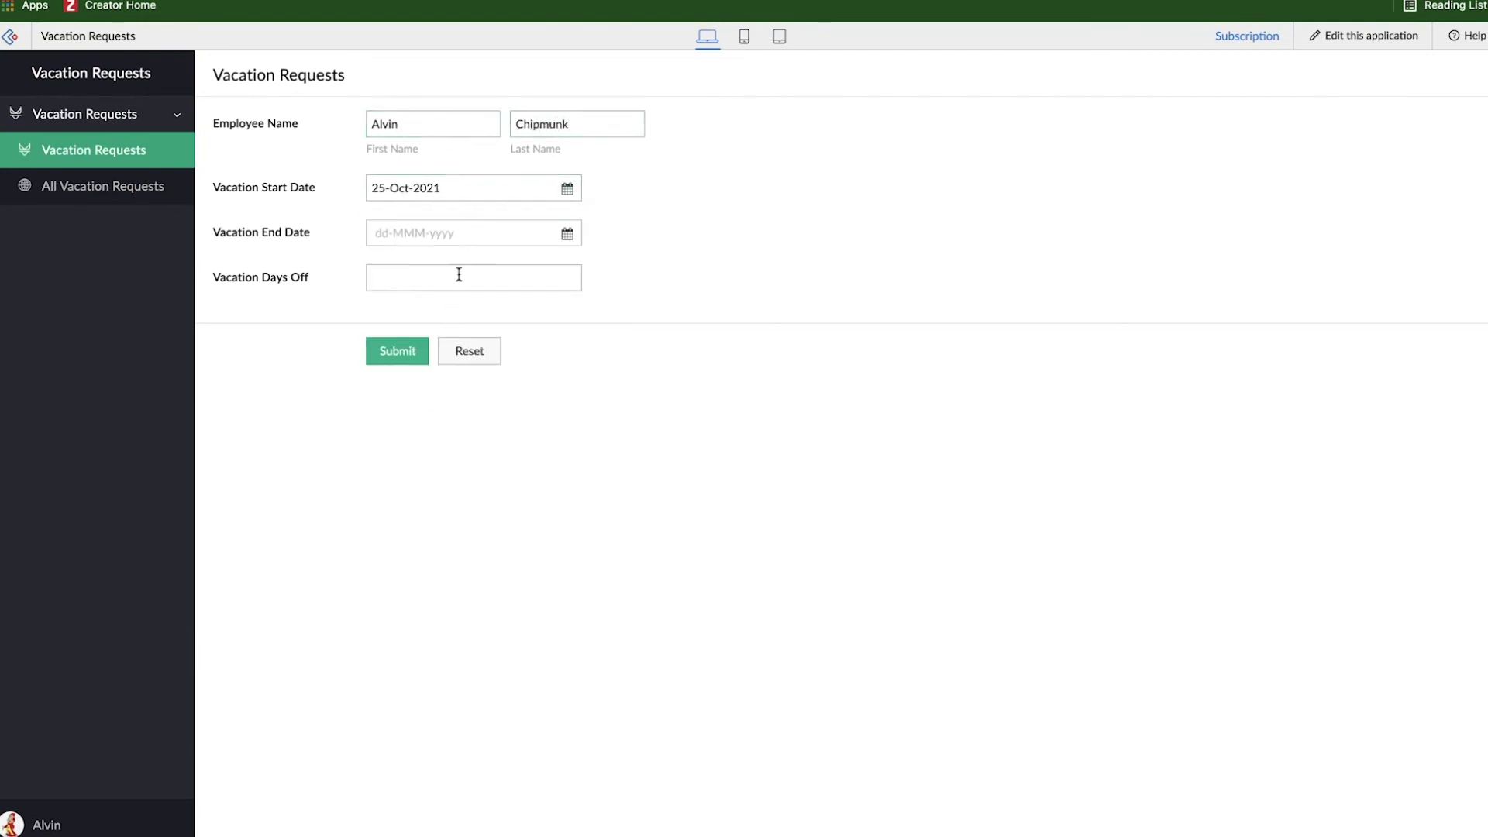
pyautogui.click(465, 233)
pyautogui.click(490, 465)
pyautogui.click(458, 279)
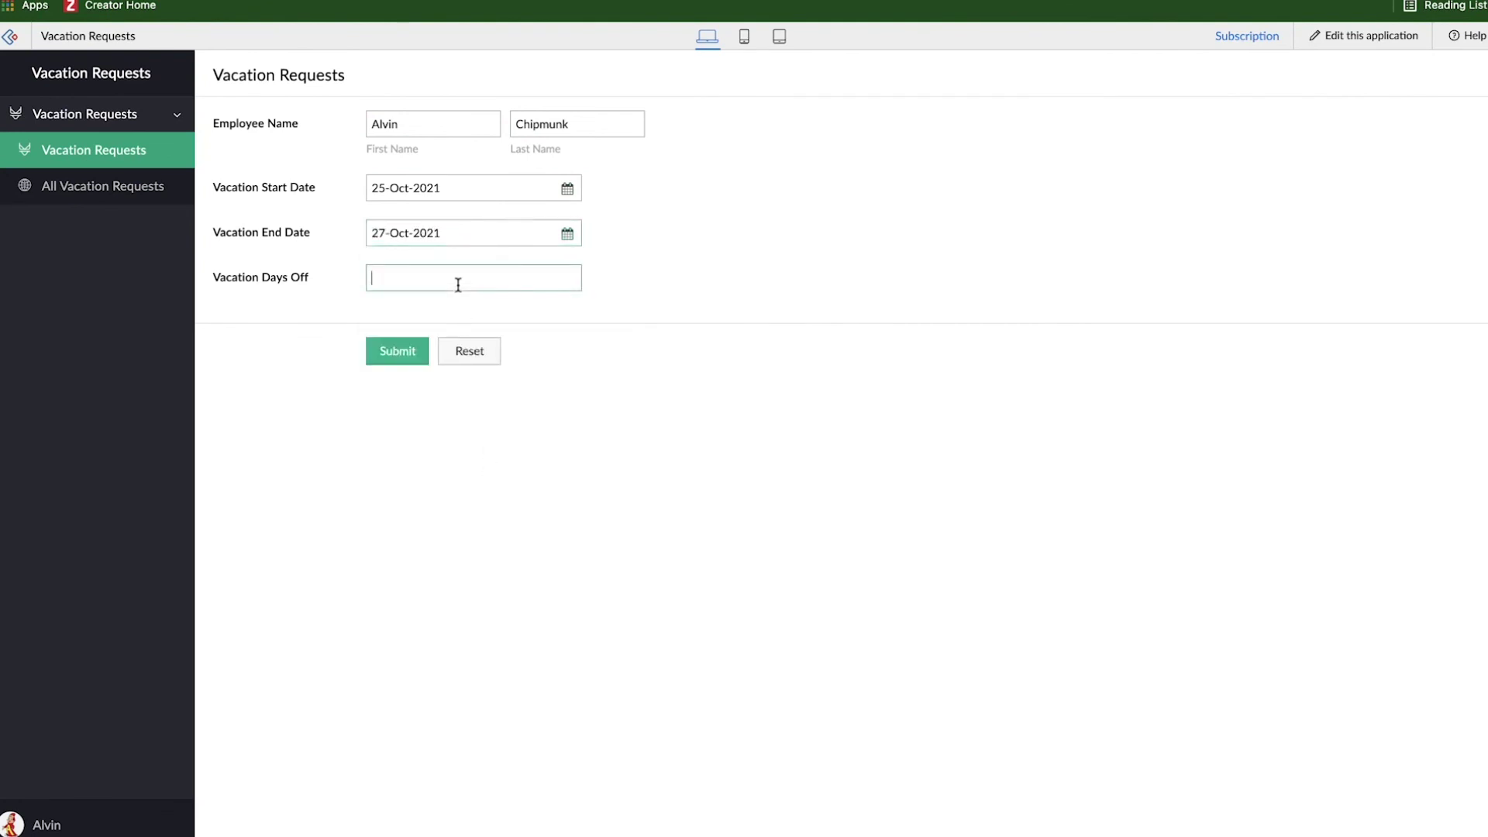
pyautogui.write('3')
pyautogui.click(393, 355)
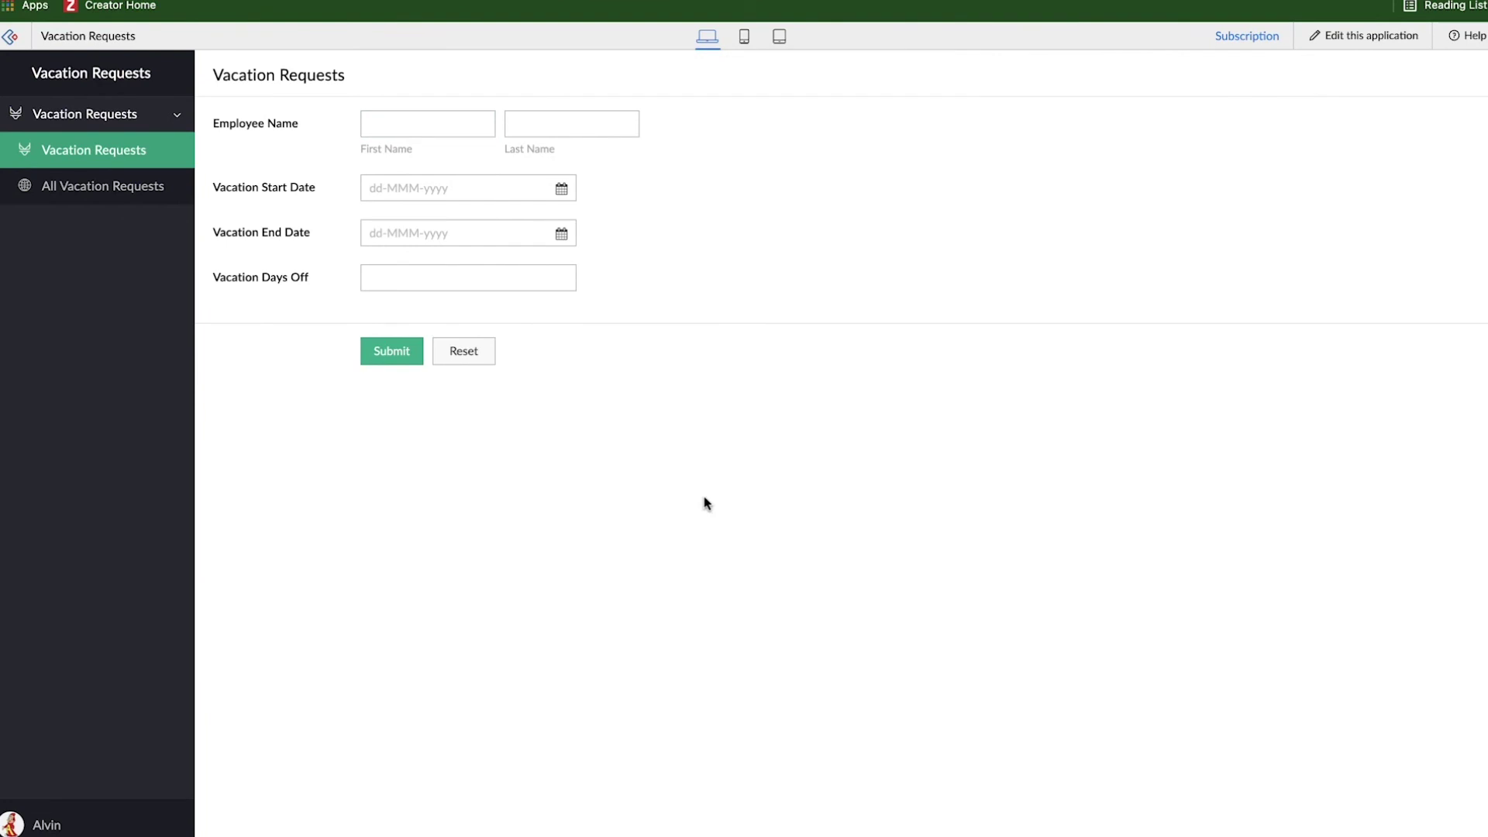
pyautogui.click(55, 196)
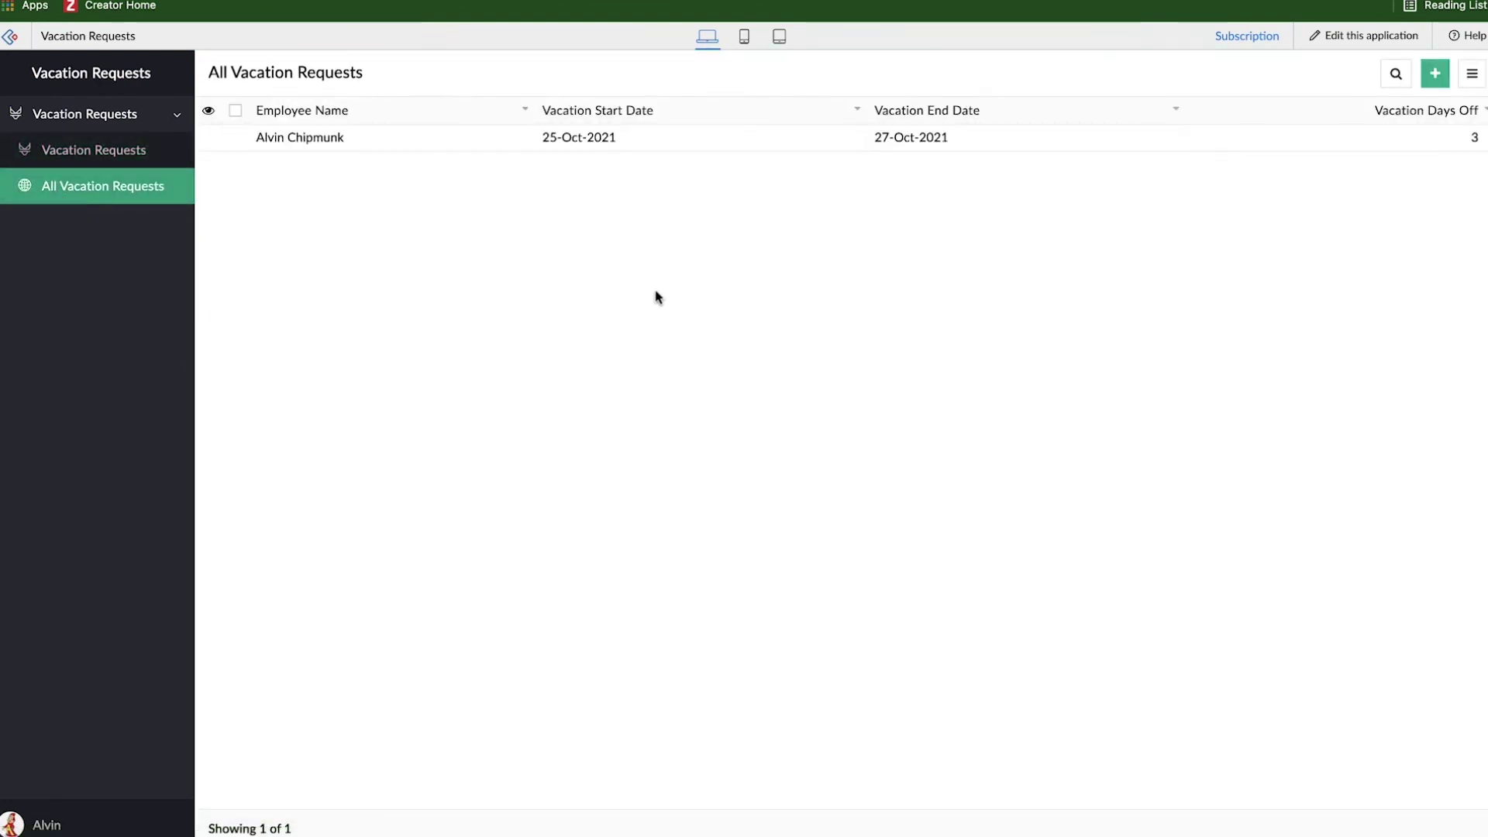